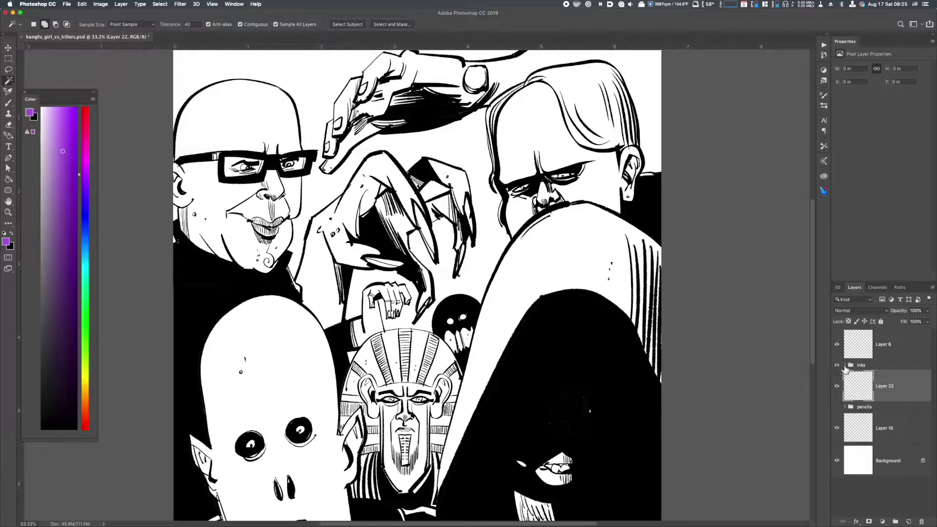
Expand the inks group, briefly toggle the pharaoh and hands line art, then collapse it
left_click(845, 366)
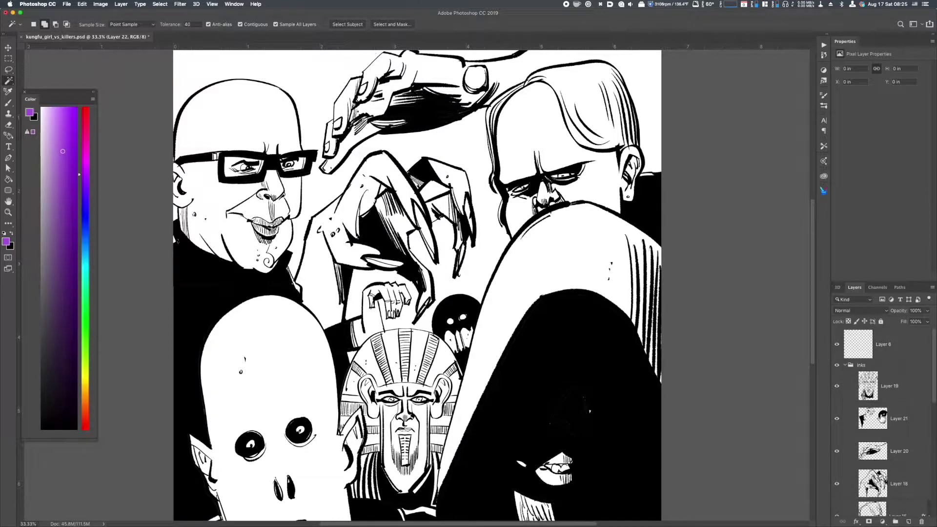
scroll(884, 418, "down", 3)
scroll(842, 365, "up", 2)
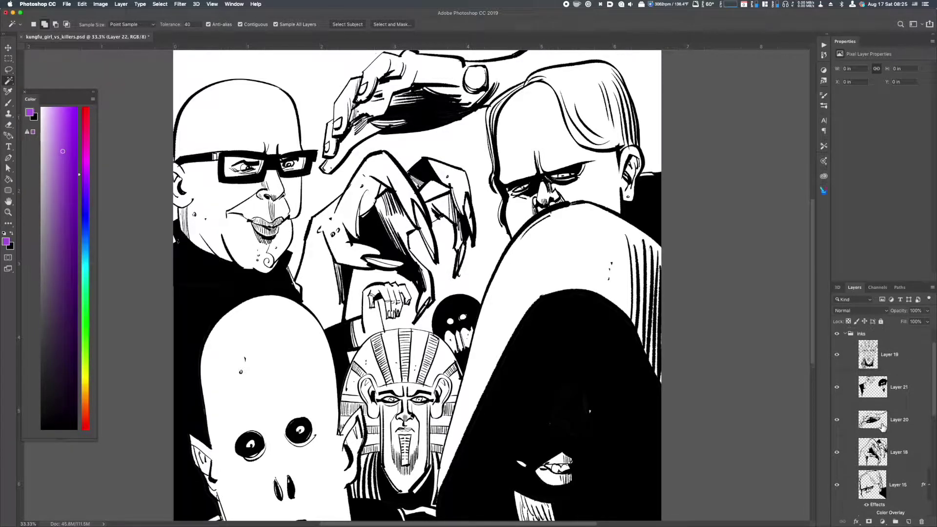
left_click(837, 354)
left_click(837, 387)
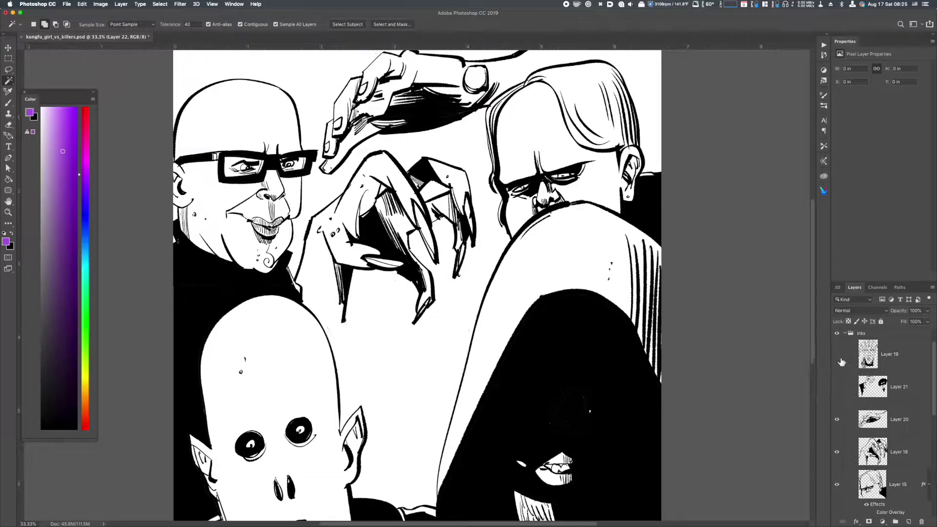
left_click(836, 355)
left_click(837, 387)
scroll(895, 424, "down", 4)
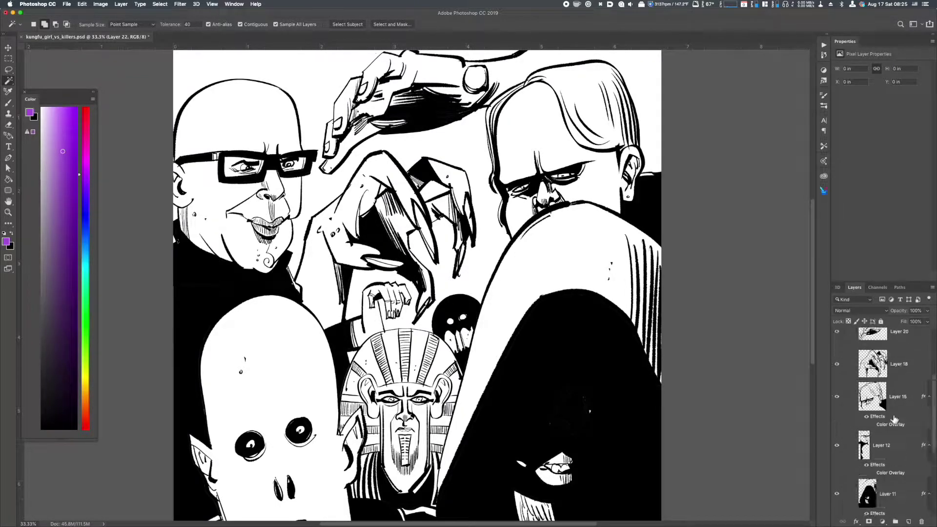
scroll(894, 418, "up", 4)
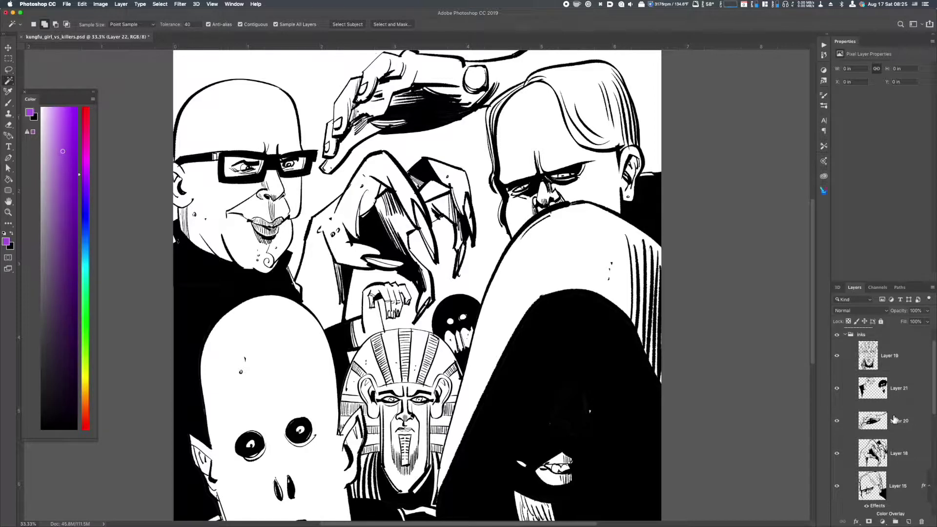
scroll(894, 418, "up", 1)
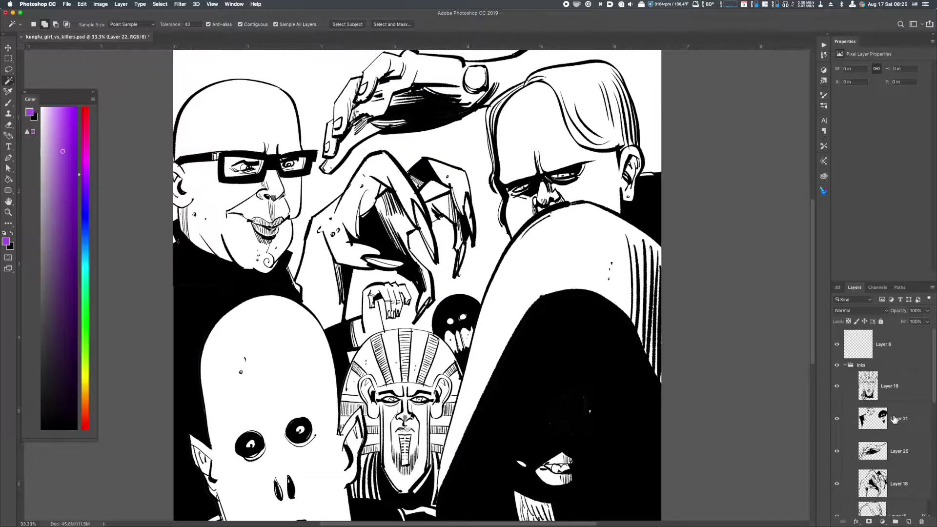
scroll(895, 419, "down", 1)
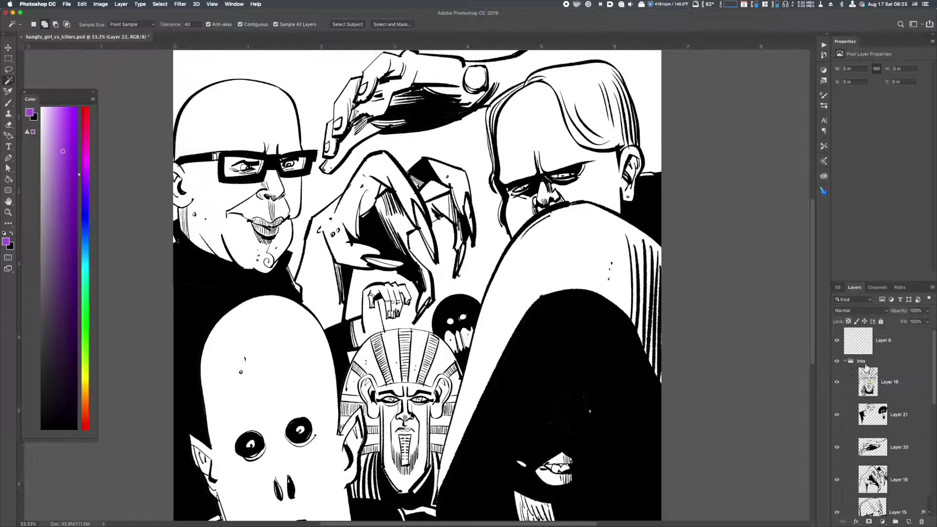
left_click(857, 364)
left_click(846, 362)
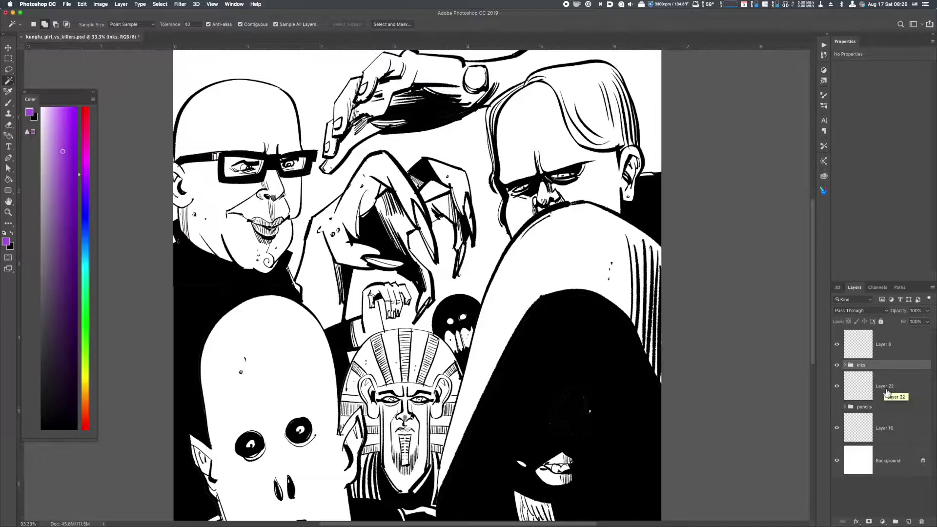
Rename Layer 22 to 'colors'
double_click(885, 387)
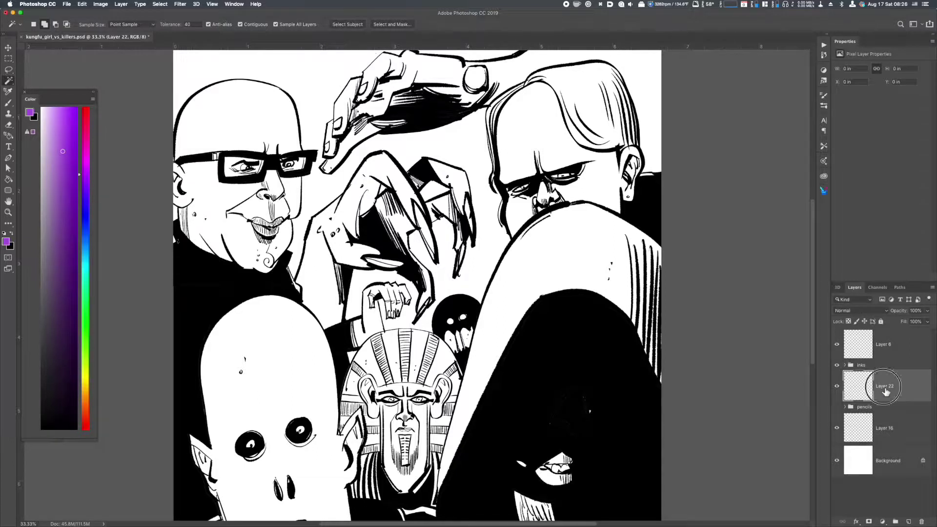
type("colors")
key("Return")
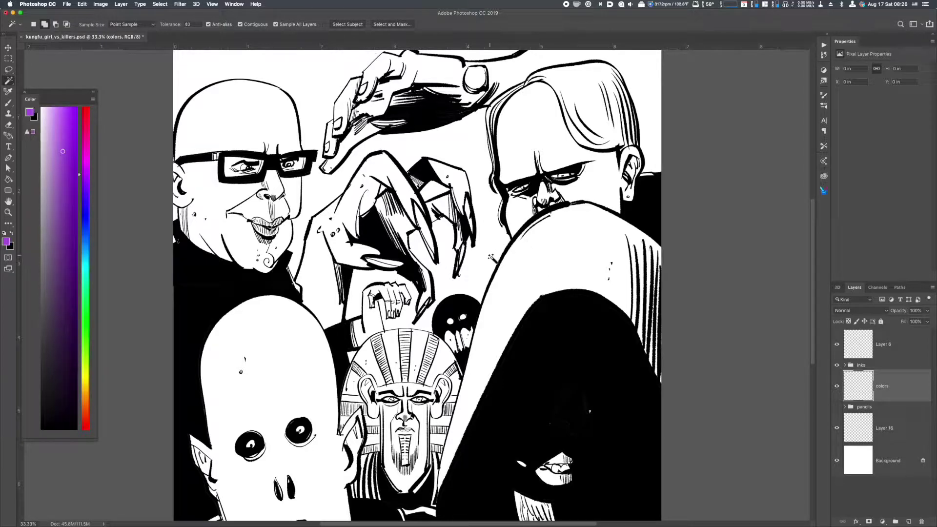
Test a Magic Wand selection on the line art at tolerance 1, then deselect
left_click(197, 26)
key("super+equal")
key("super+equal")
key("super+equal")
key("super+equal")
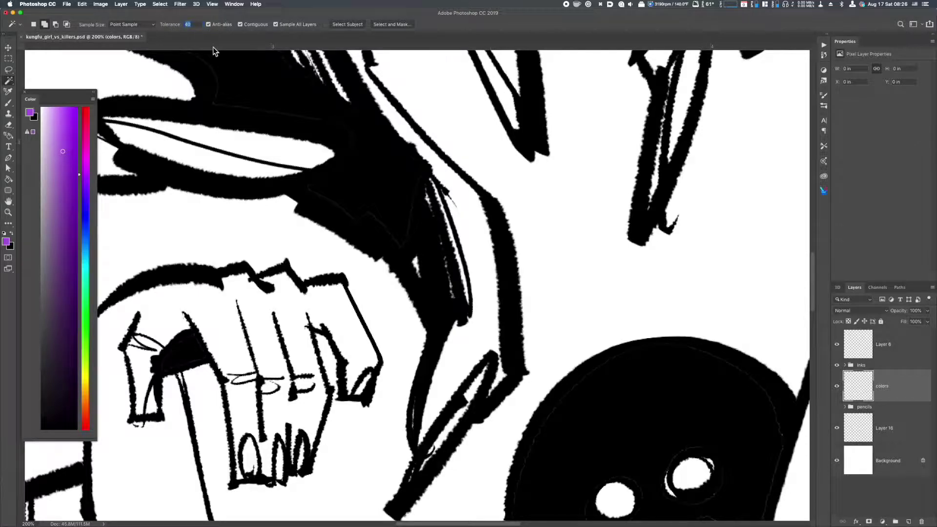
type("1")
left_click(416, 88)
key("super+equal")
key("super+equal")
key("super+equal")
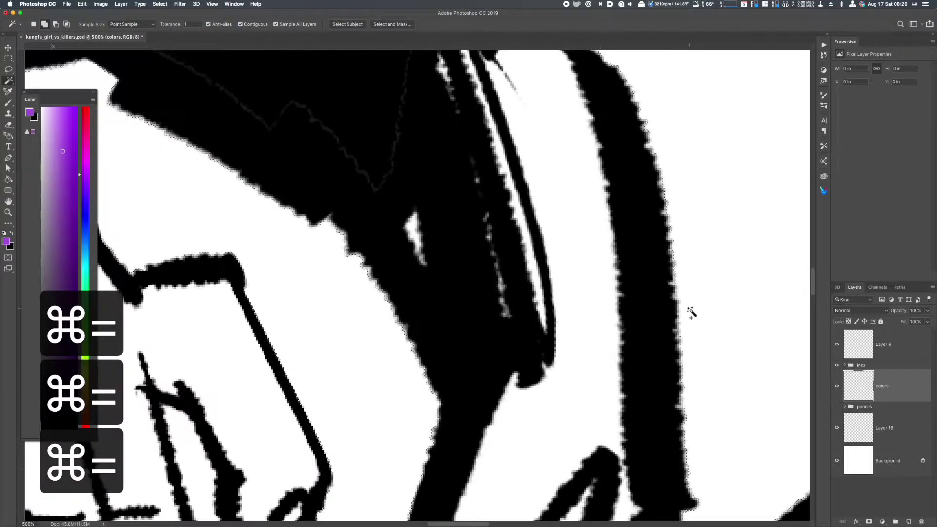
key("super+equal")
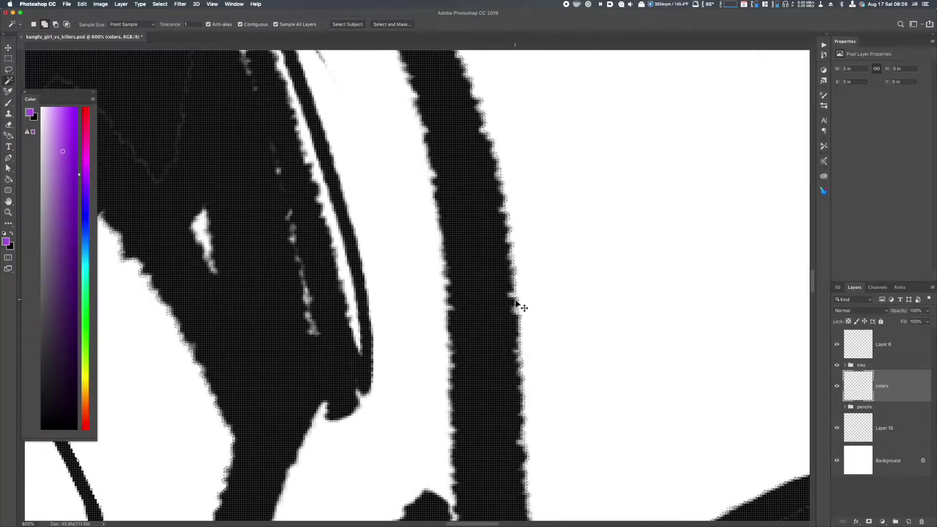
key("super+d")
Retest the selection beside the stroke at tolerance 50, zoom back out and deselect
left_click(189, 24)
type("50")
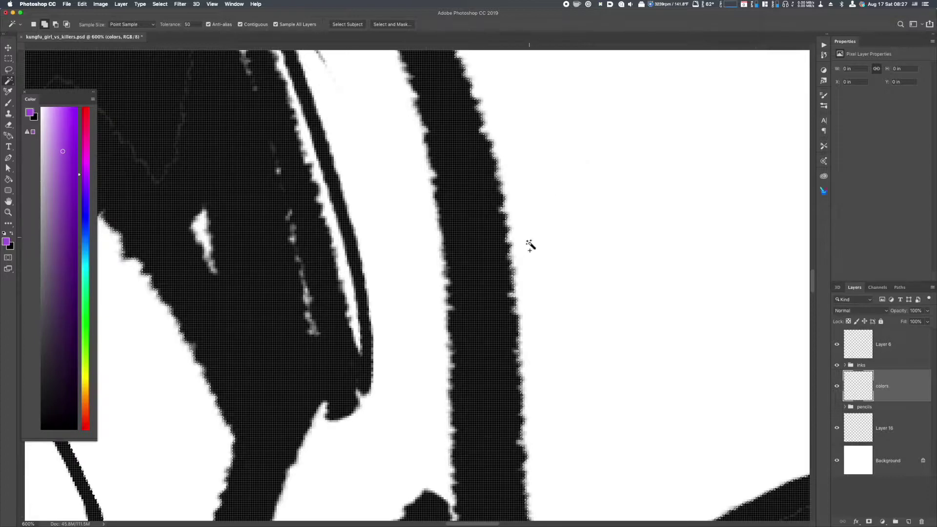
left_click(514, 296)
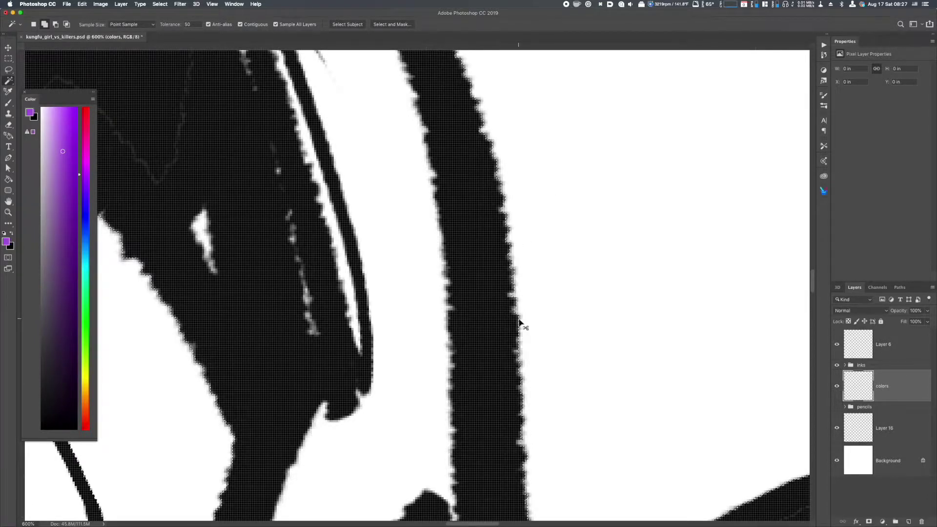
key("super+equal")
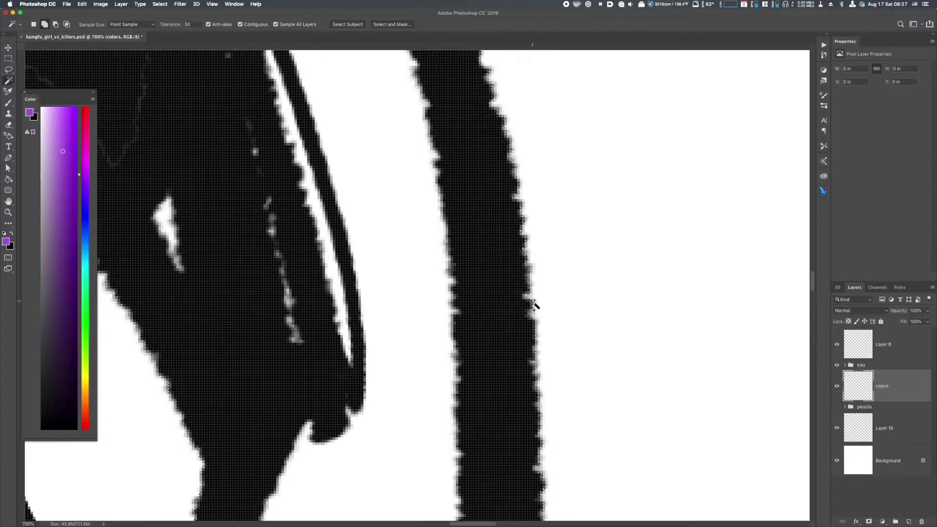
key("super+minus")
key("super+minus")
key("super+minus")
key("super+minus")
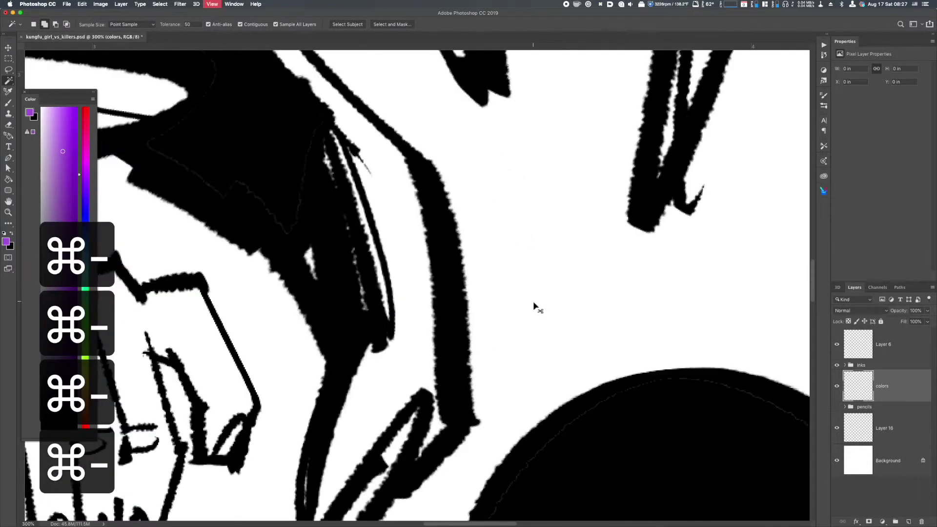
key("super+minus")
key("super+minus")
key("super+minus")
key("super+d")
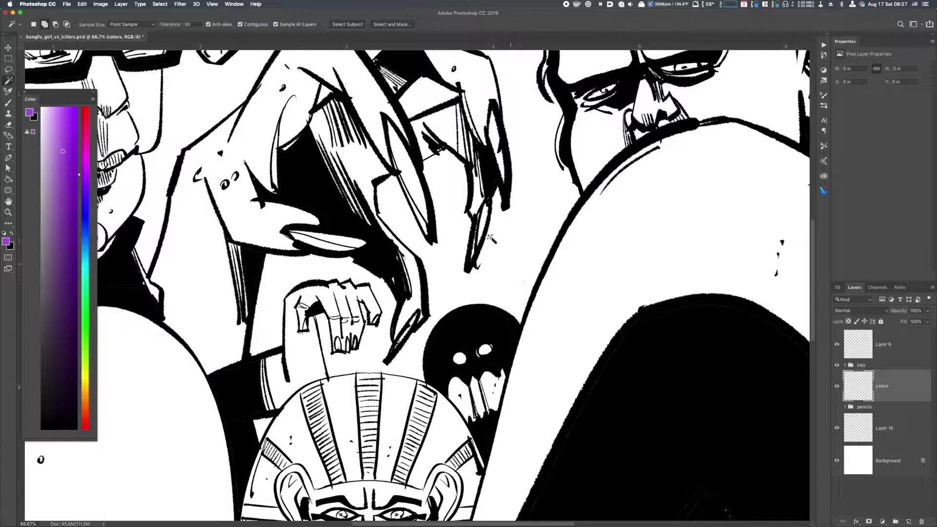
Set wand tolerance to 70 and fill the selected background with red
left_click(187, 25)
type("70")
key("Return")
key("super+minus")
key("super+minus")
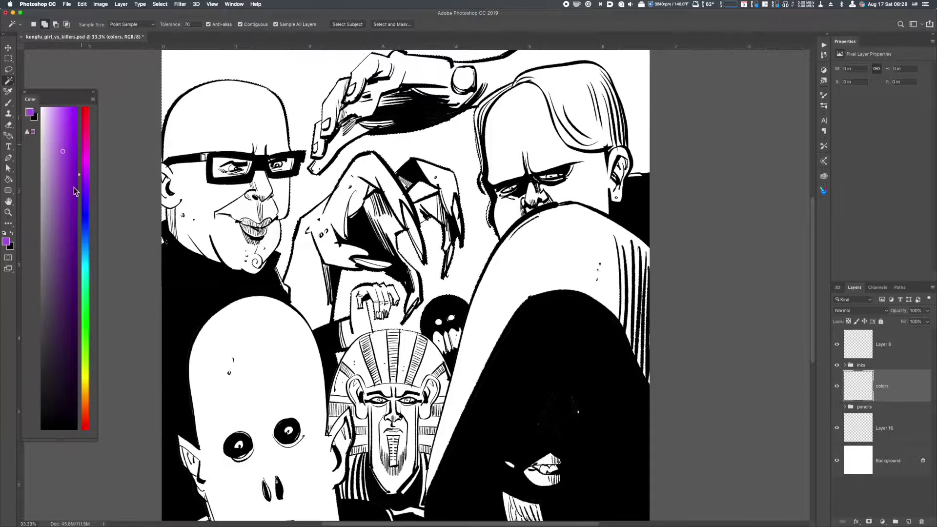
left_click(85, 430)
key("alt+BackSpace")
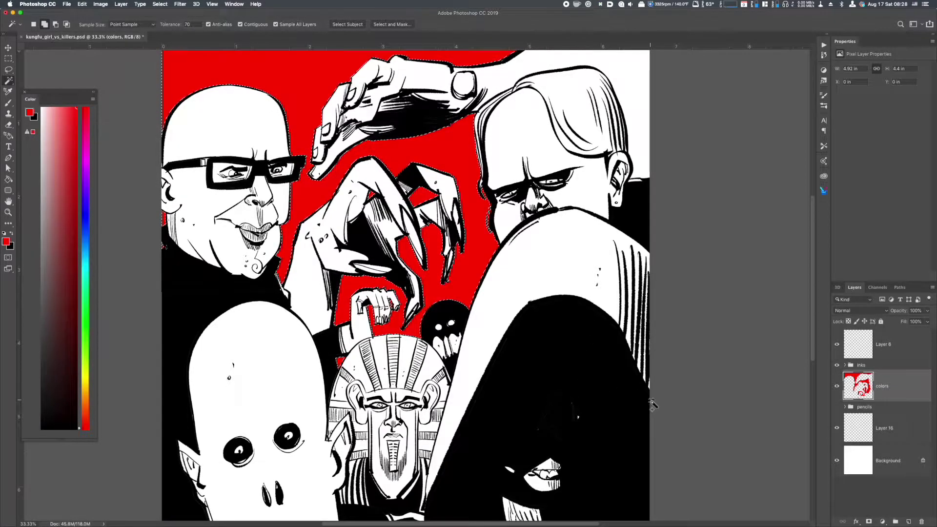
Add a new Layer 22 above colors, invert the selection onto the figures, and choose a purple hue
key("shift+super+n")
key("shift+super+Return")
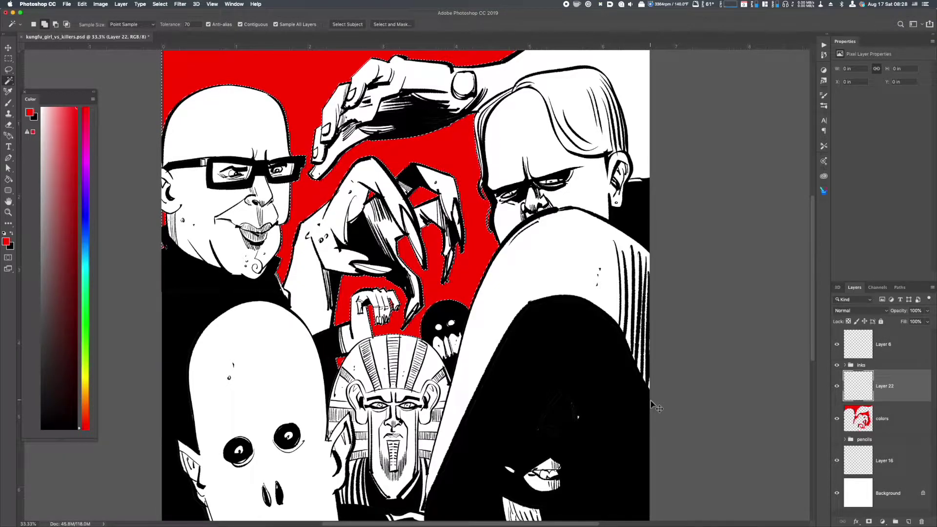
key("shift+super+i")
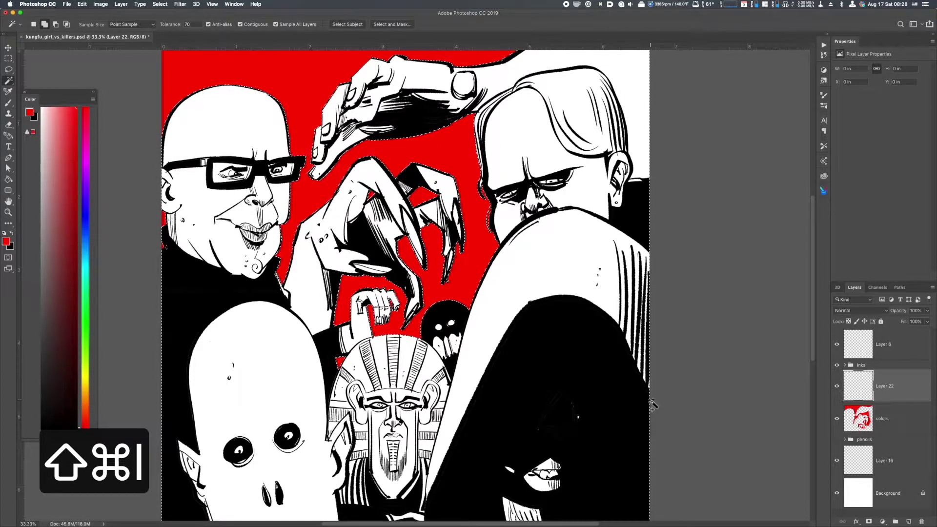
left_click(85, 179)
Fill the selected figures with light purple on Layer 22, deselect, and check the whole picture
left_click(61, 126)
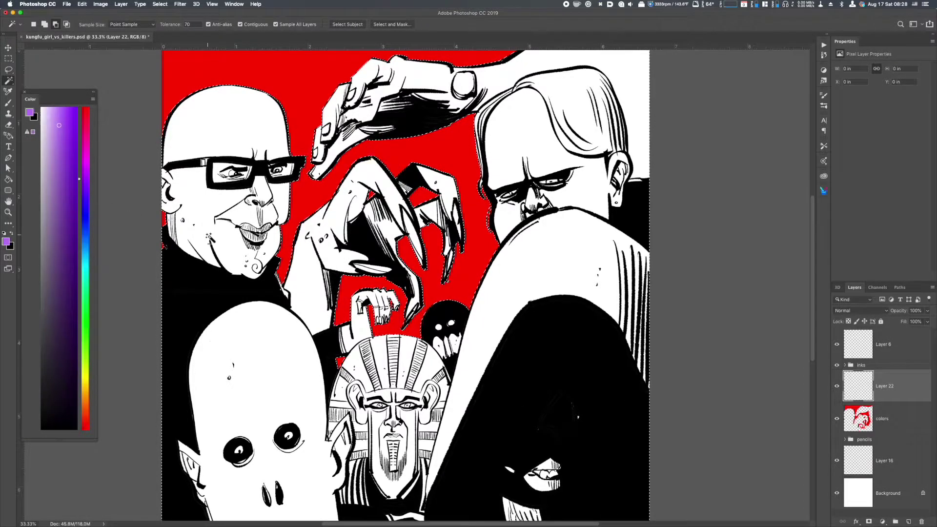
key("alt+BackSpace")
key("super+d")
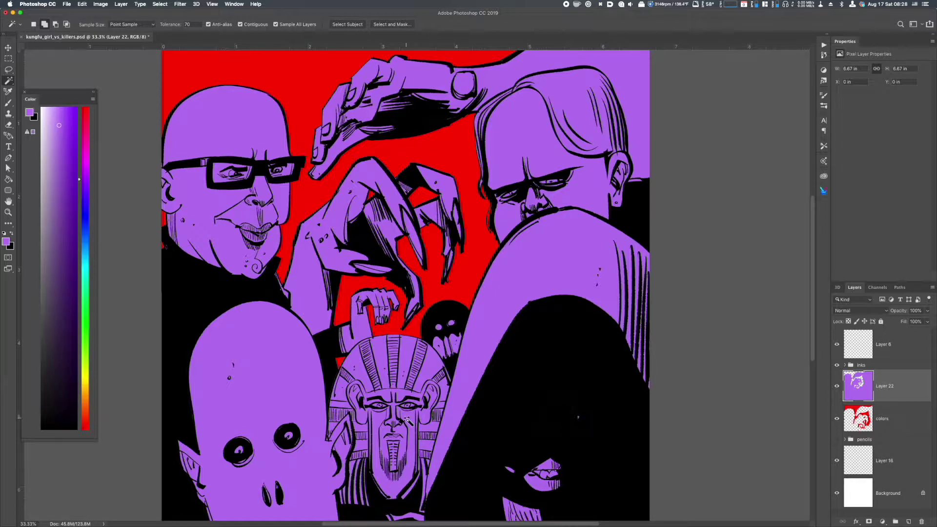
key("super+minus")
key("super+minus")
key("super+equal")
key("super+equal")
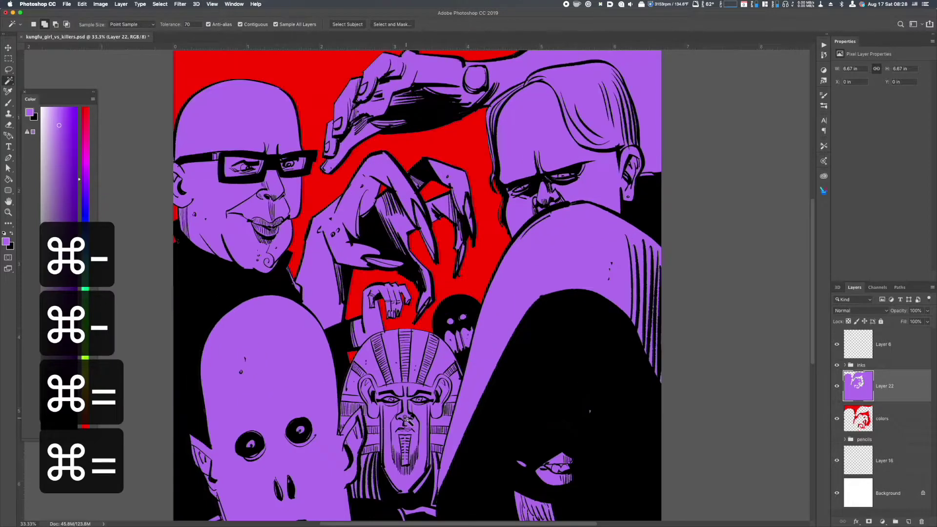
scroll(596, 433, "up", 5)
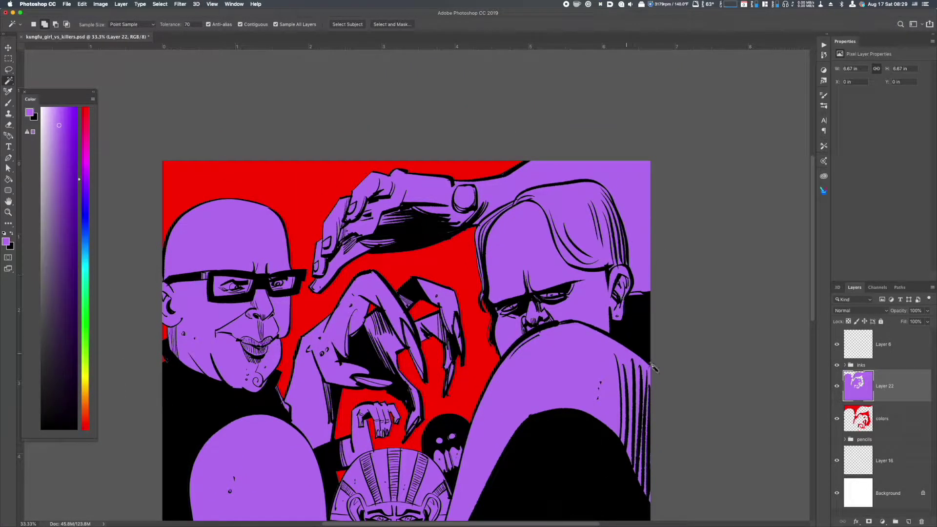
Magic-wand select the top-right purple area together with the reaching hand's fingers
left_click(624, 200)
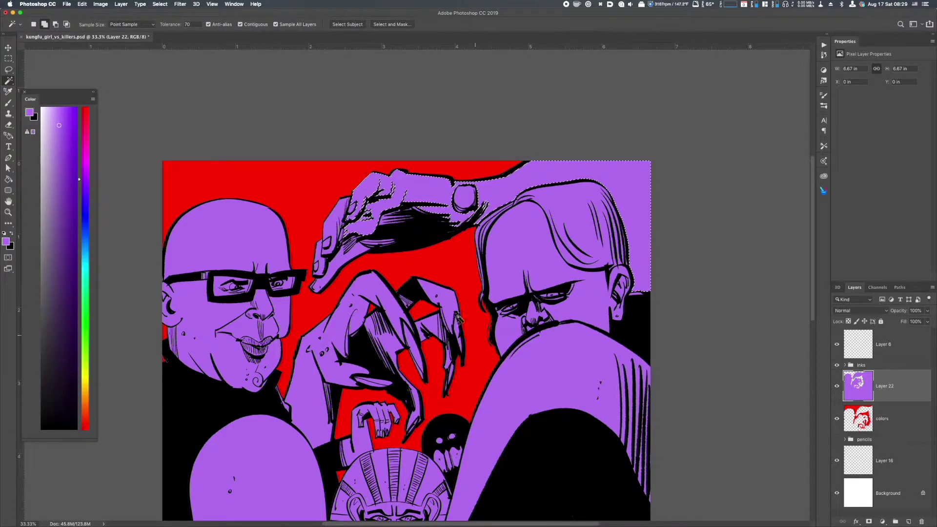
left_click(336, 234, "shift")
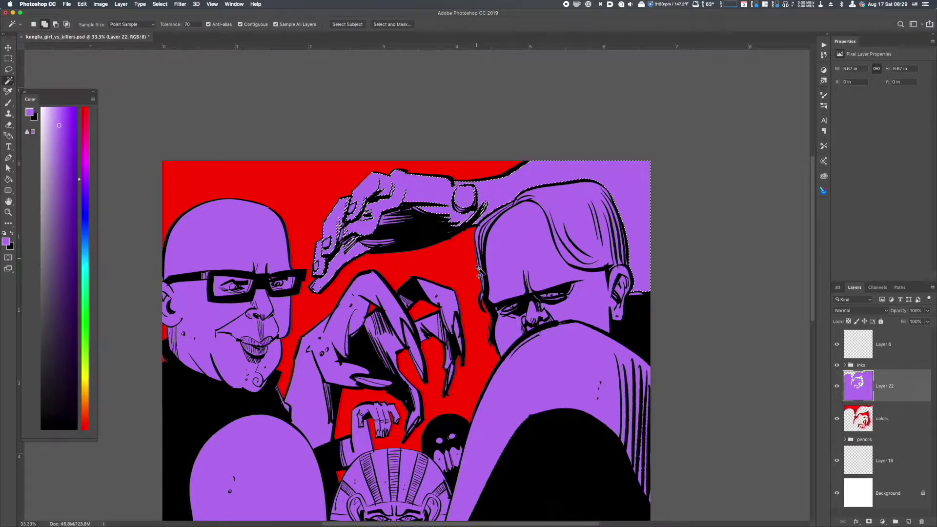
key("super+equal")
key("super+equal")
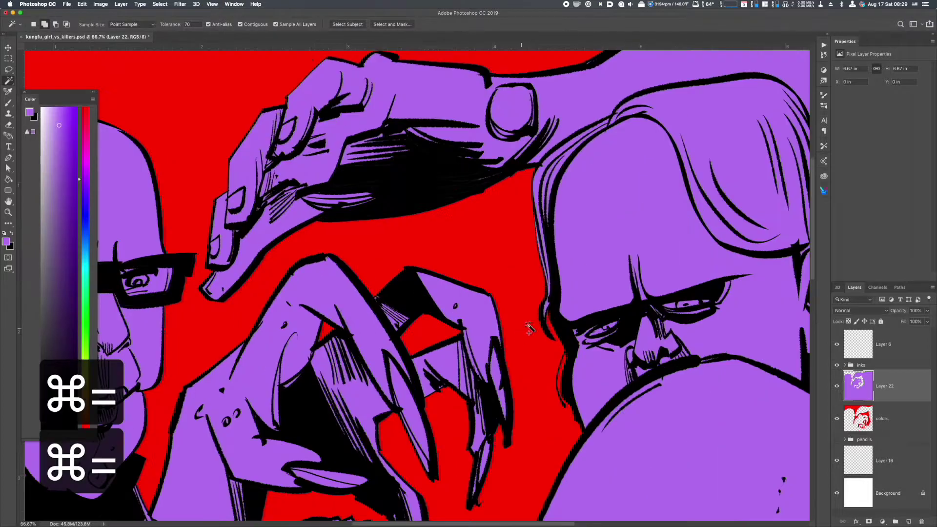
scroll(569, 236, "up", 5)
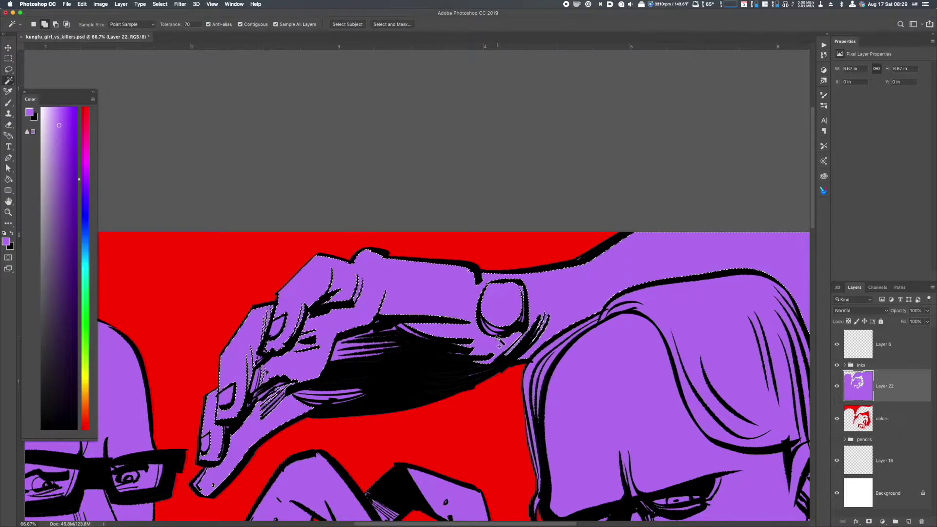
key("l")
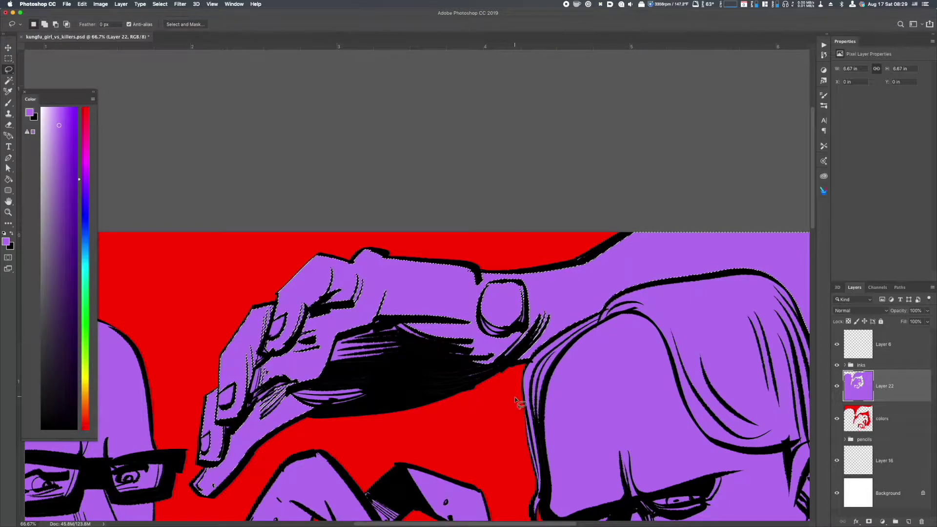
Add the black shadow under the reaching hand to the selection with the Lasso
key("shift")
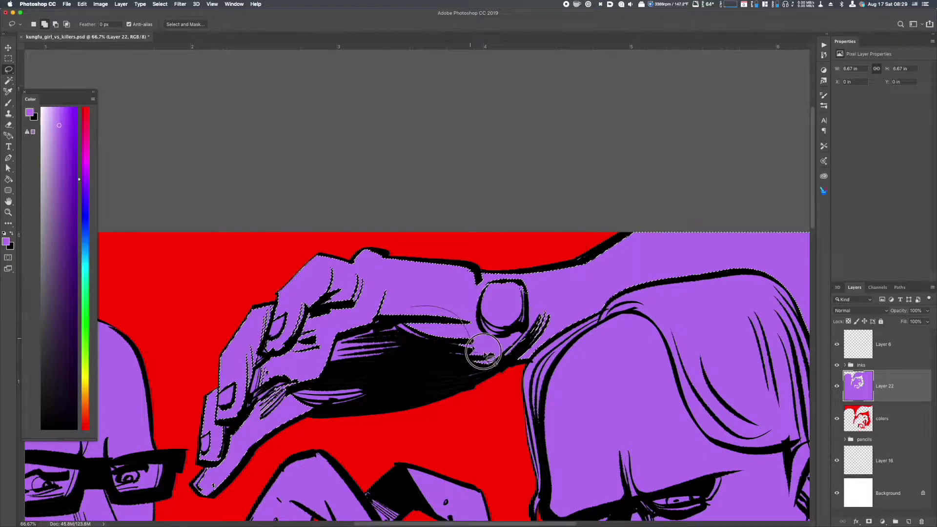
left_click_drag(485, 376, 325, 409)
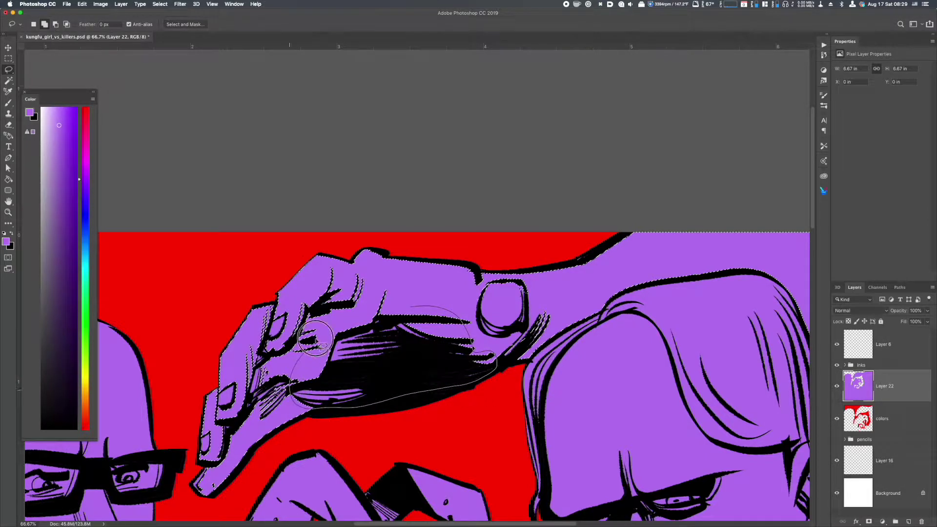
left_click_drag(314, 338, 283, 326)
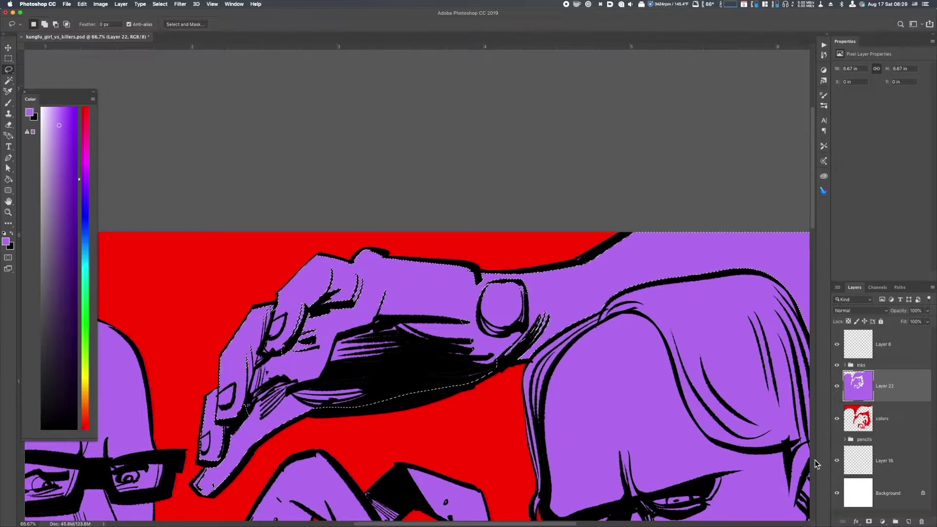
Copy the selected hand area to Layer 23 and darken it with Hue/Saturation Lightness -30
key("super+j")
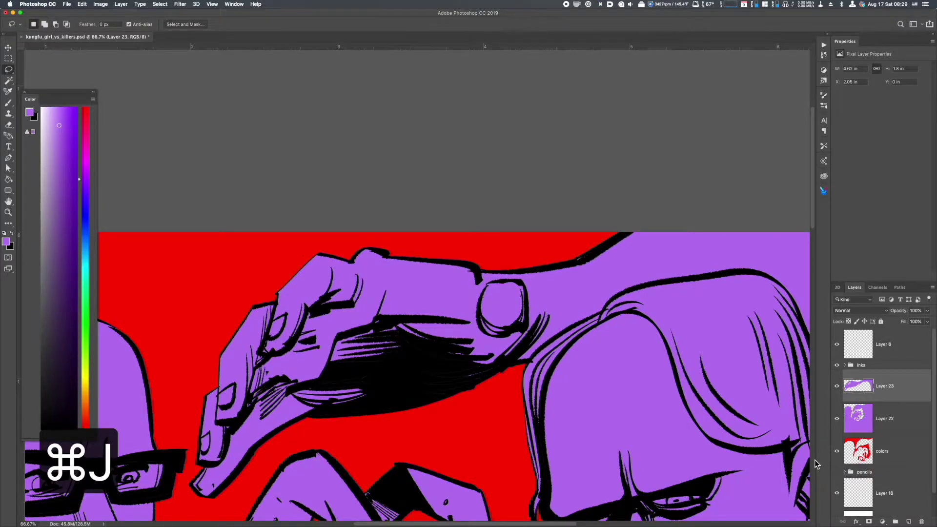
key("super+u")
left_click_drag(657, 273, 650, 275)
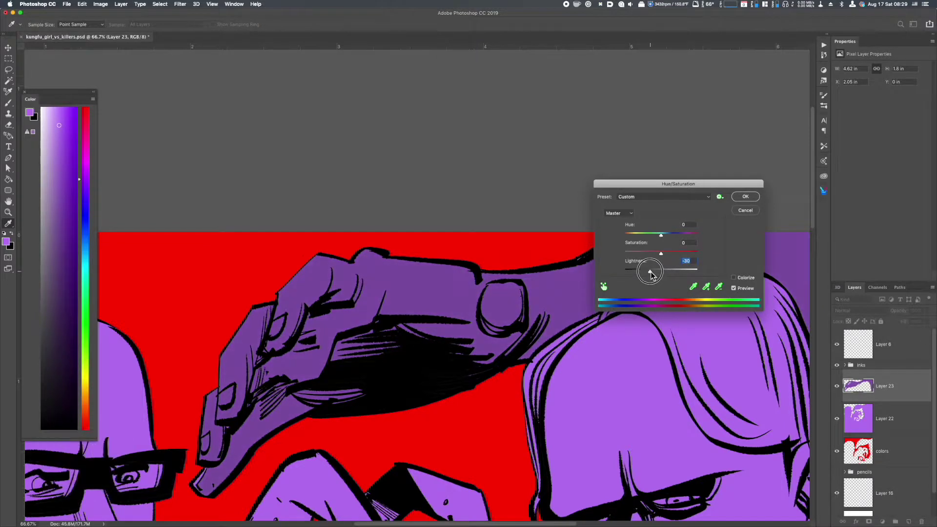
left_click(743, 198)
Sample the dark purple, fill the selection with it, deselect, and zoom out
key("l")
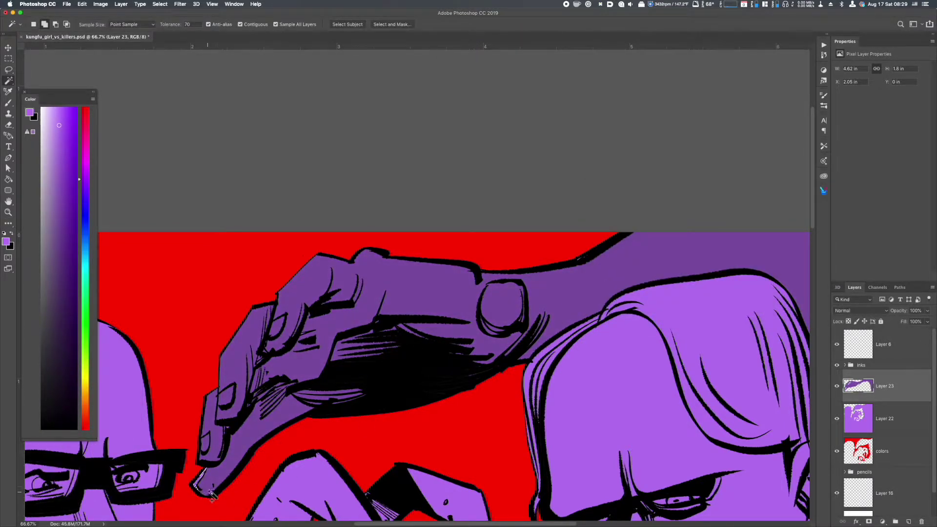
key("i")
left_click(231, 460)
key("alt+BackSpace")
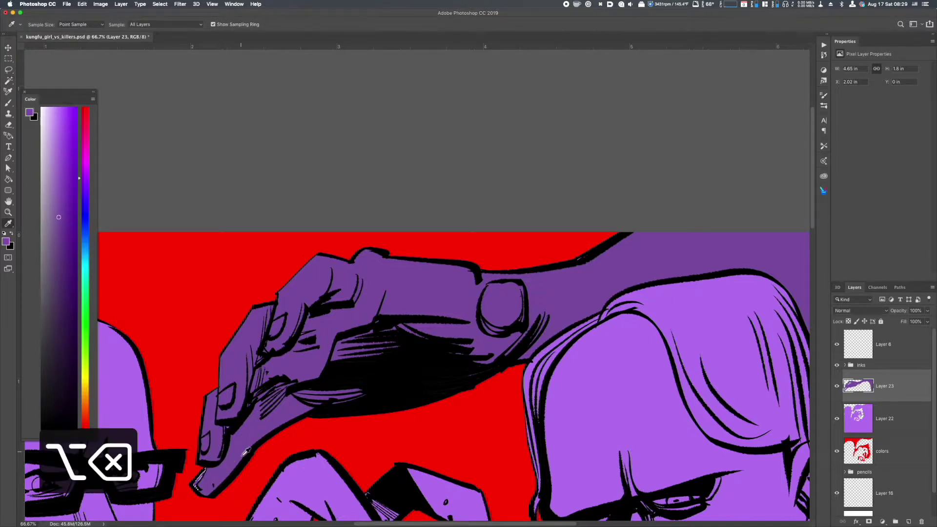
key("super+d")
key("super+minus")
key("super+minus")
key("super+minus")
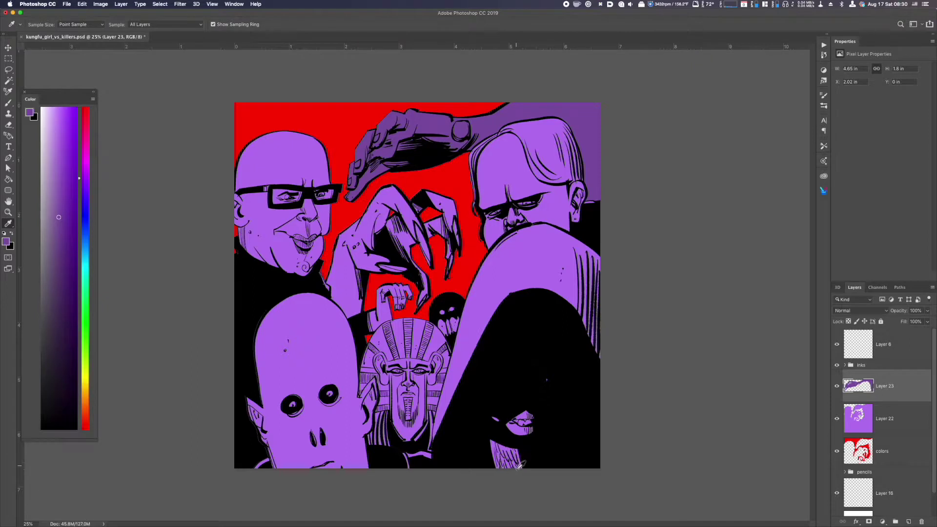
Rename Layer 22 to 'basecolor'
left_click(860, 424)
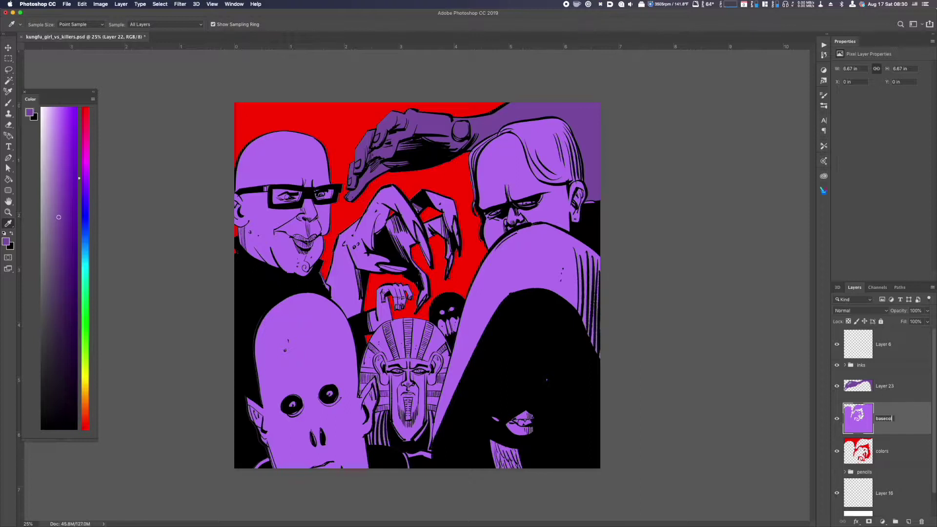
key("Return")
key("w")
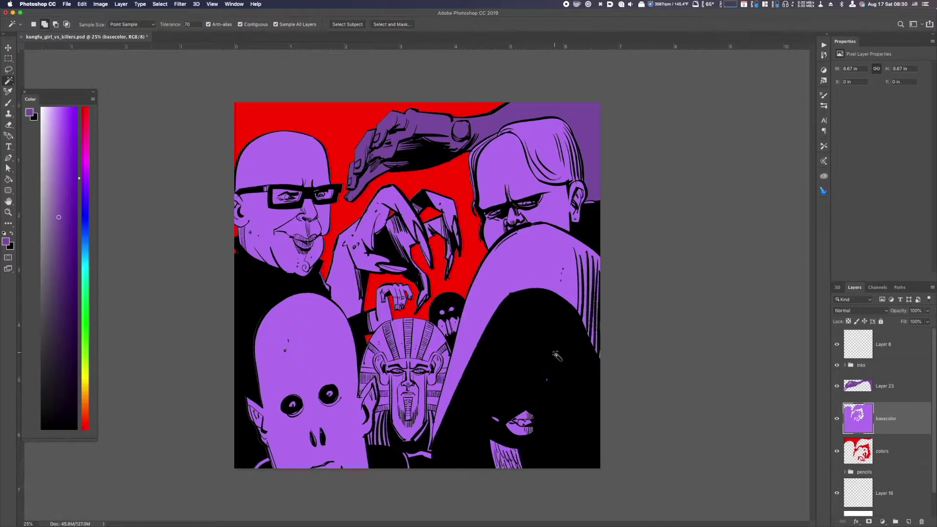
Copy the large lower-right purple shape to Layer 24 with Hue -35, Saturation -20, Lightness -21
left_click(549, 279)
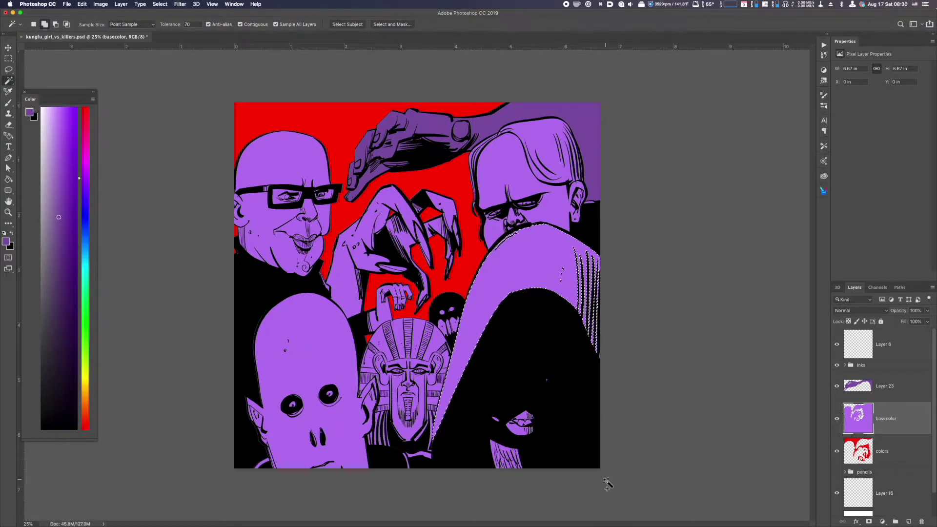
key("super+j")
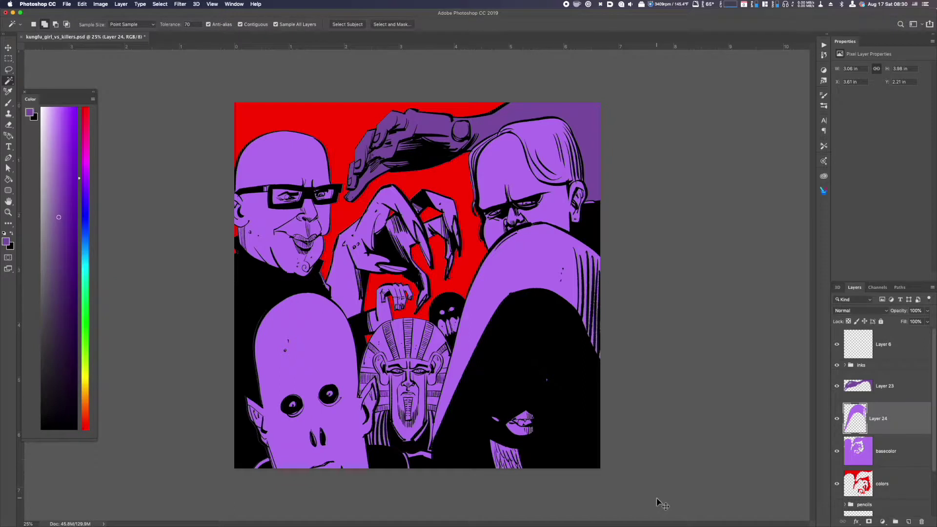
key("super+u")
left_click_drag(660, 233, 655, 275)
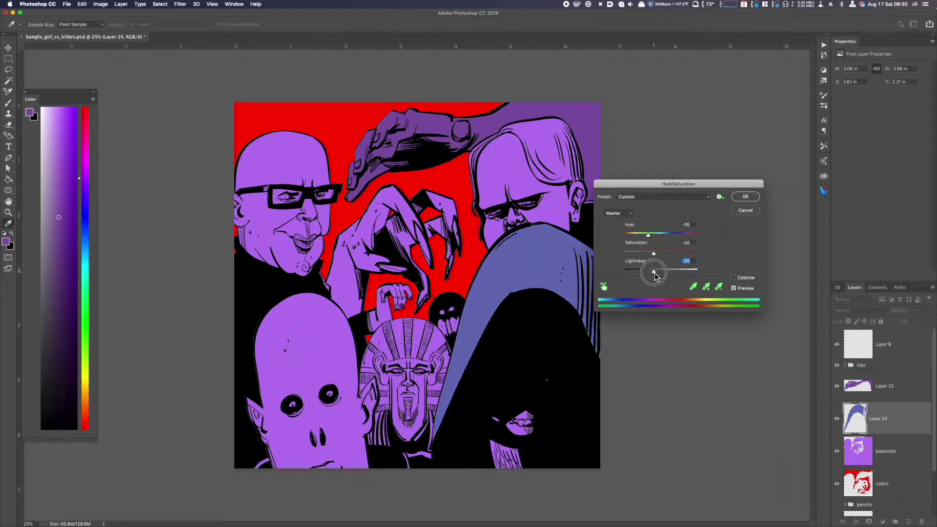
left_click(744, 199)
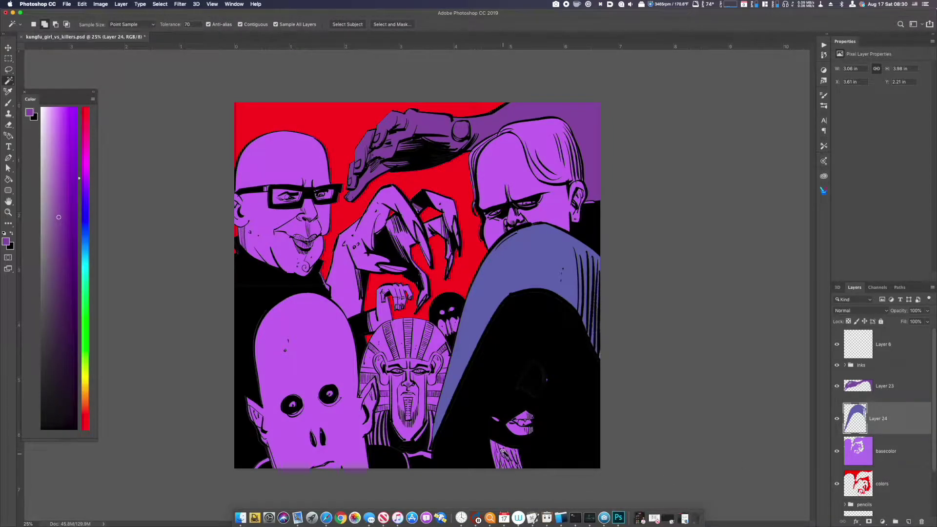
Lasso around the lower-right black figure's purple details
key("l")
mouse_move(501, 419)
left_mouse_down()
mouse_move(523, 449)
mouse_move(518, 484)
mouse_move(470, 456)
mouse_move(503, 415)
left_mouse_up()
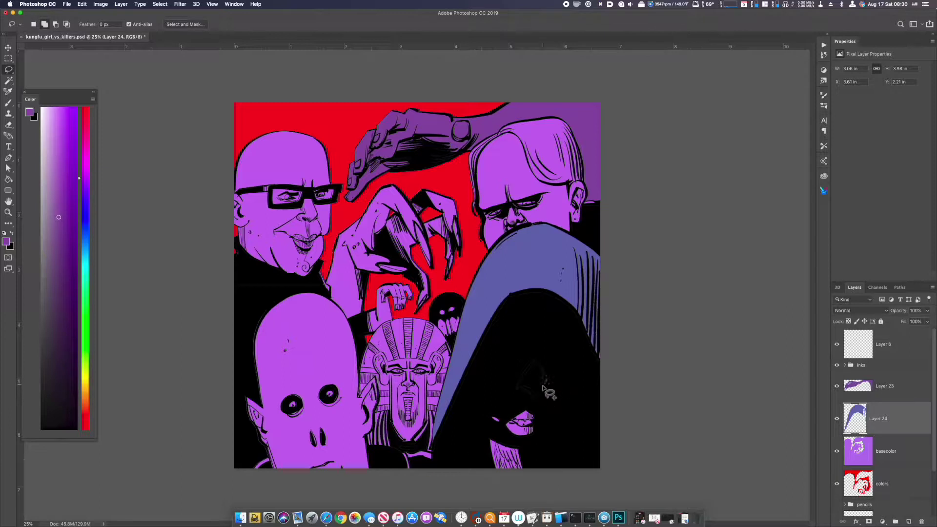
left_click_drag(544, 390, 550, 401)
Copy them from basecolor to Layer 25 with Hue +30, Saturation -56, Lightness -31
left_click(860, 456)
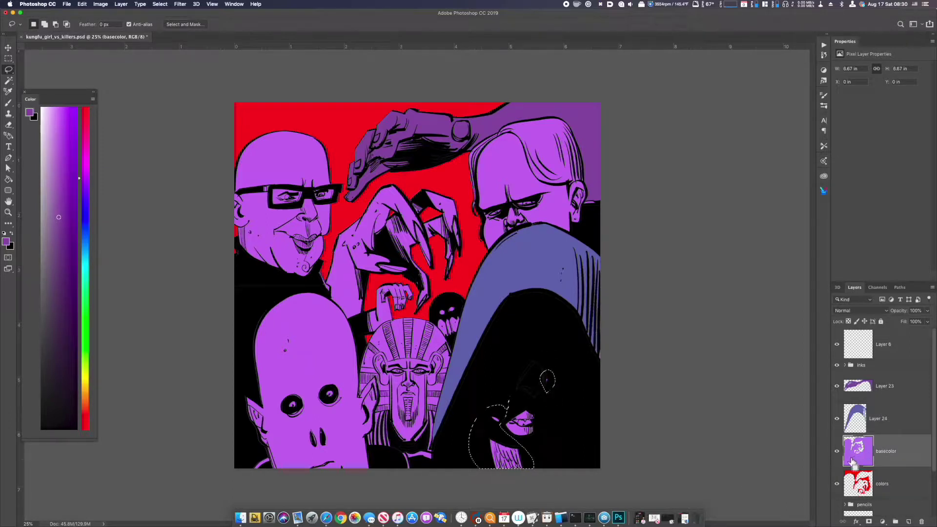
key("ctrl+j")
key("ctrl+u")
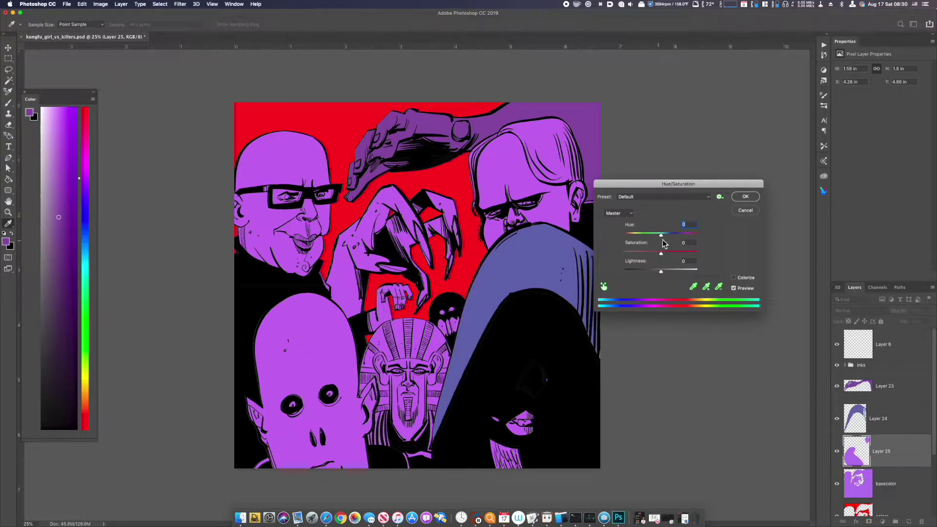
left_click_drag(660, 235, 640, 253)
left_click_drag(660, 272, 650, 273)
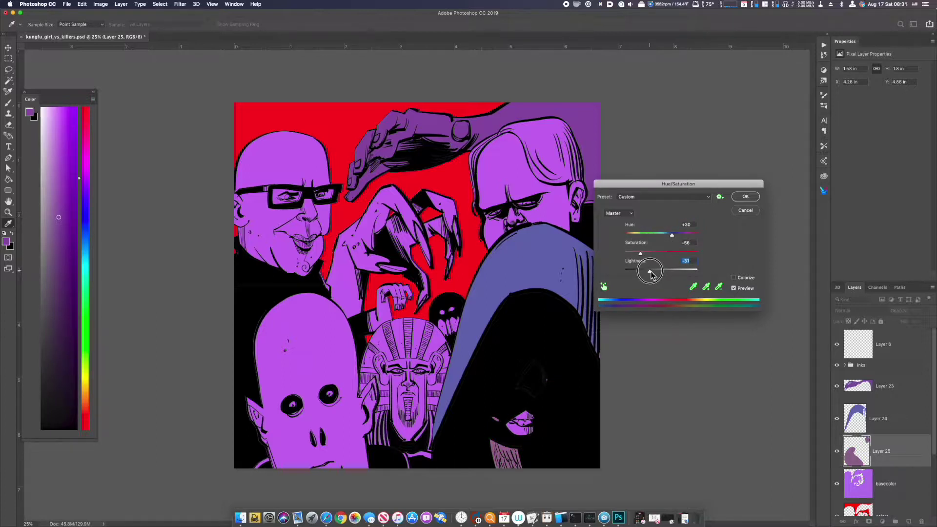
left_click(745, 197)
key("super+plus")
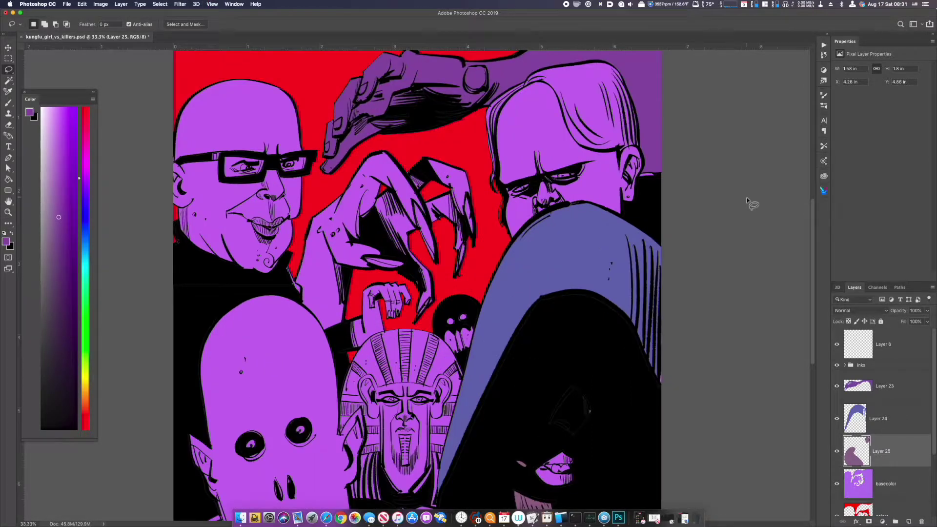
left_click(874, 492)
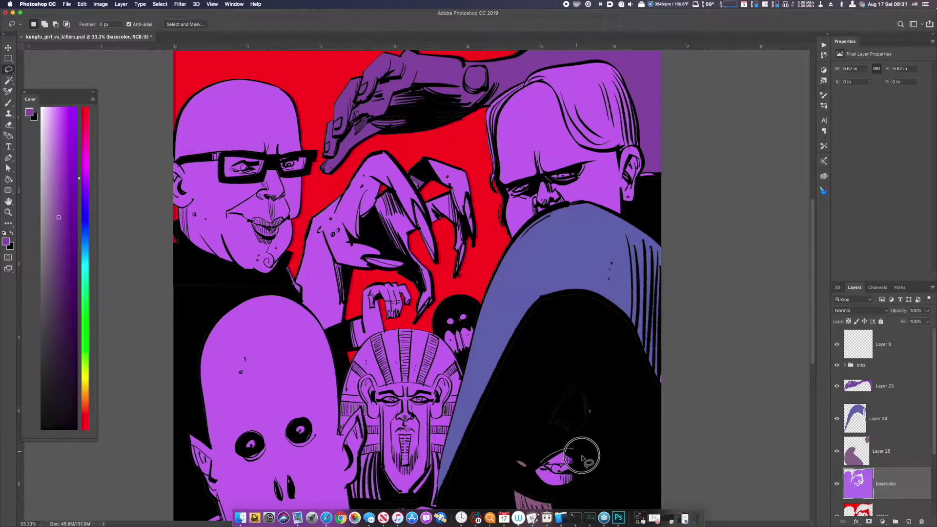
Lasso the hooded figure's upper and lower lips and copy them onto a new layer
scroll(595, 478, "down", 6)
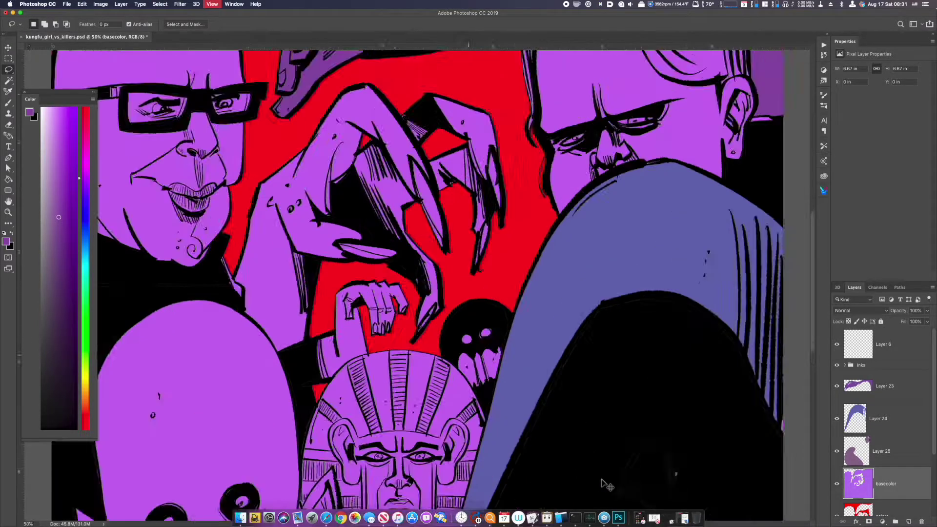
key("super+plus")
key("super+plus")
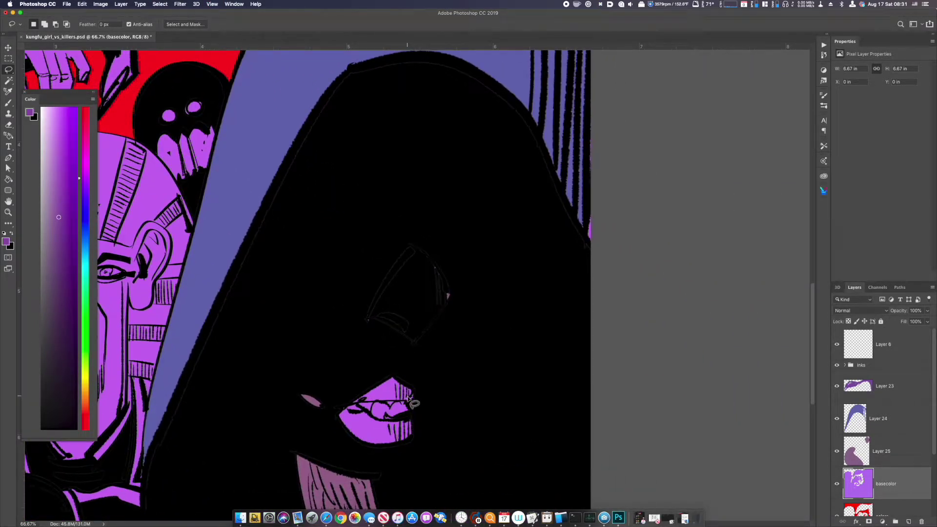
mouse_move(349, 402)
left_mouse_down()
mouse_move(397, 372)
mouse_move(422, 396)
mouse_move(348, 403)
mouse_move(380, 421)
mouse_move(411, 414)
mouse_move(416, 425)
mouse_move(398, 447)
mouse_move(347, 441)
mouse_move(351, 406)
left_mouse_up()
key("shift")
key("super+j")
Lower the lips' saturation and lightness to a muted purple, then Magic Wand the teeth
key("super+u")
left_click_drag(660, 234, 648, 269)
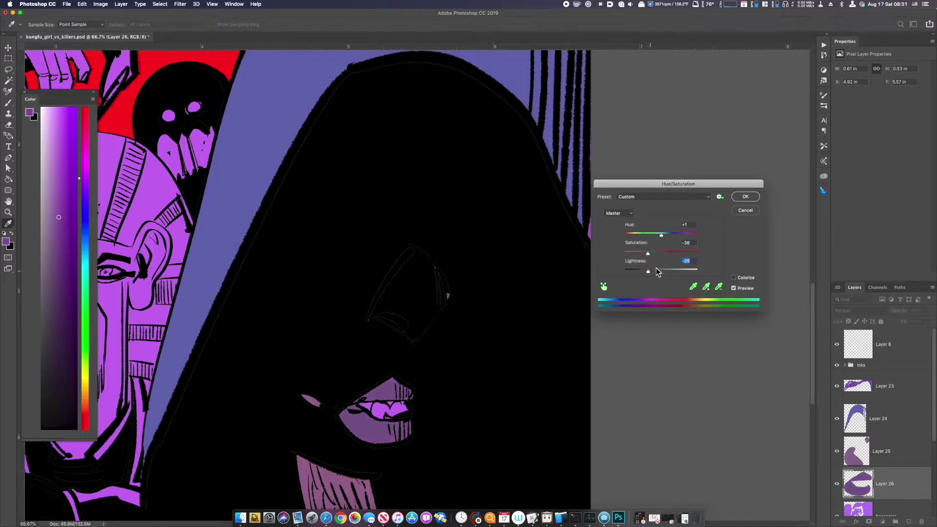
left_click(745, 197)
key("w")
left_click(378, 412)
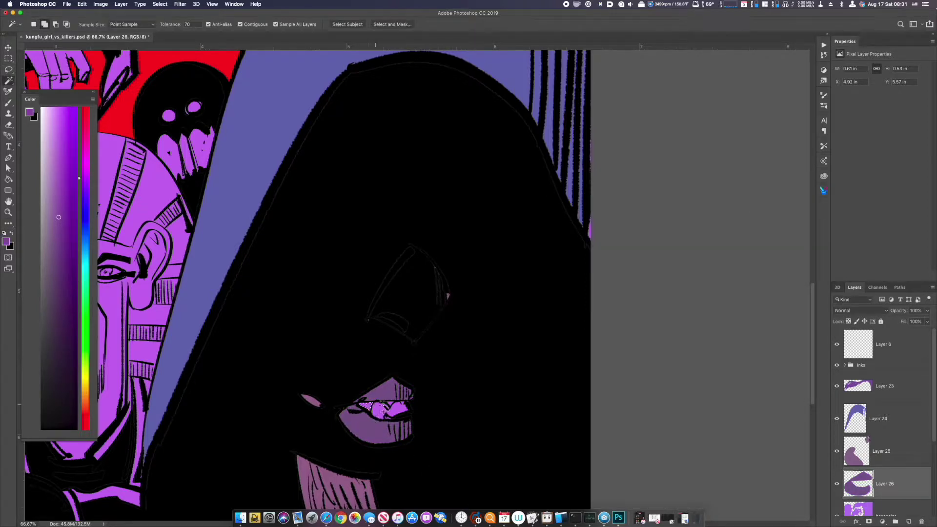
Copy the mouth area from basecolor to a new layer and tint it a pale pink
left_click(858, 509)
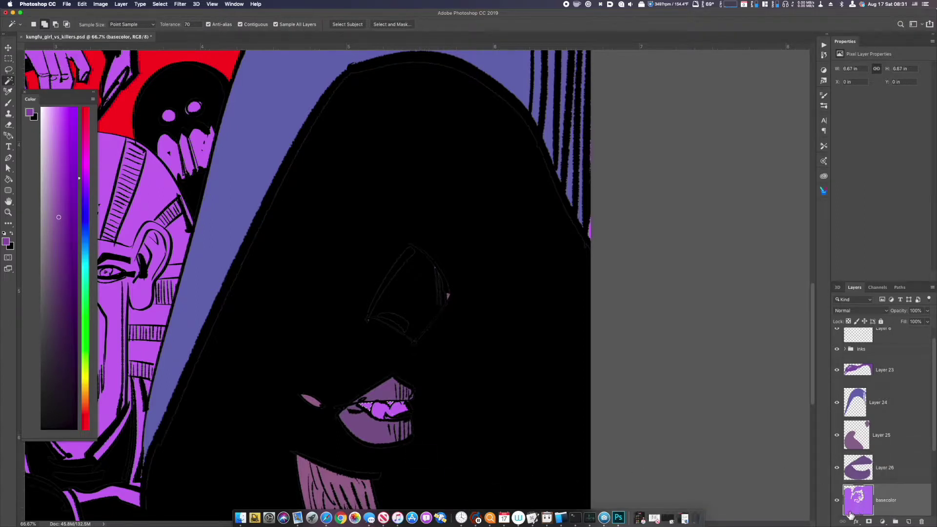
key("ctrl+j")
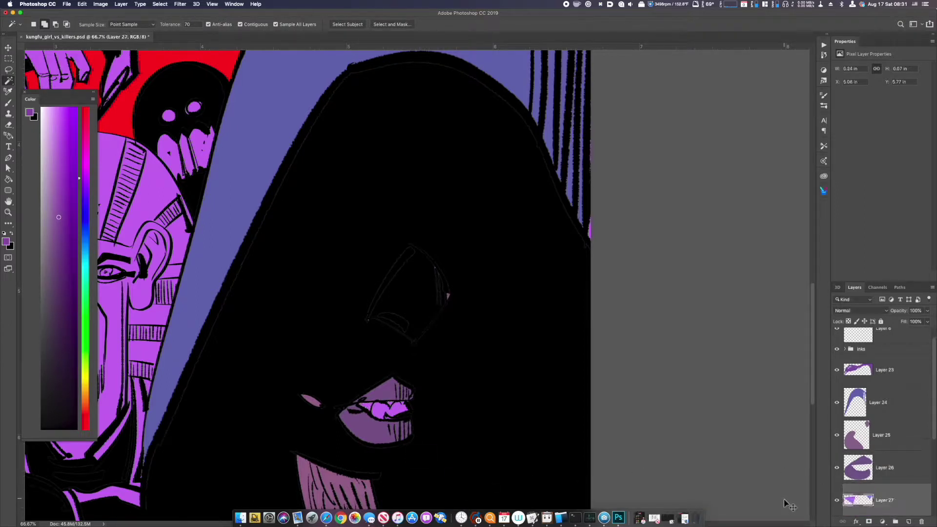
key("ctrl+u")
left_click_drag(660, 233, 681, 240)
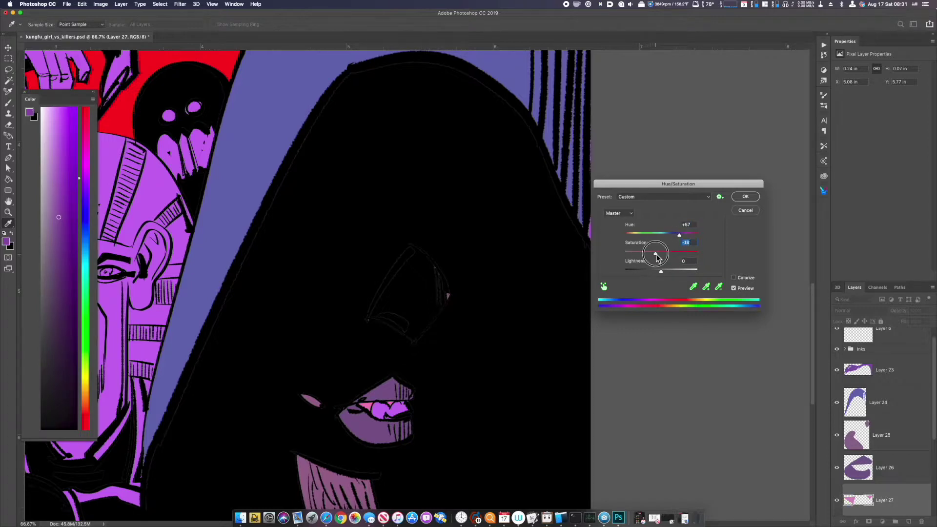
left_click_drag(657, 257, 653, 273)
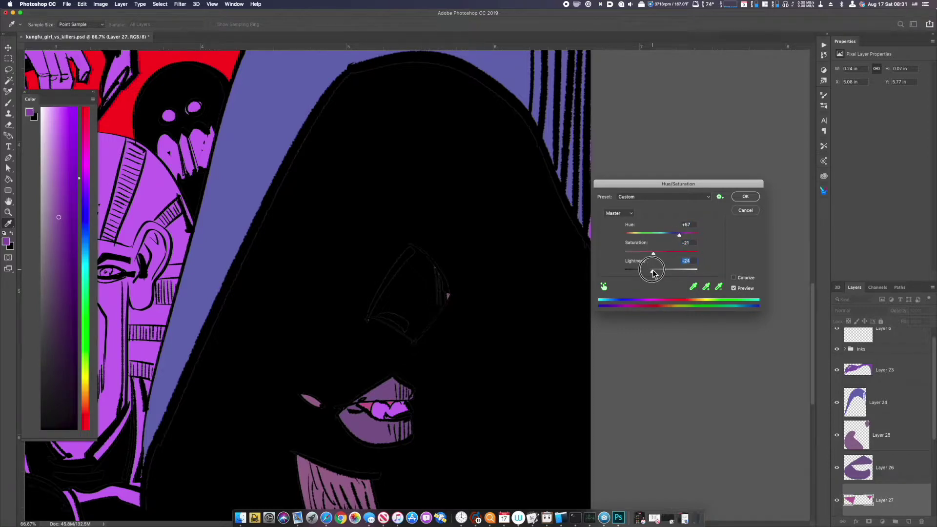
left_click(745, 197)
key("w")
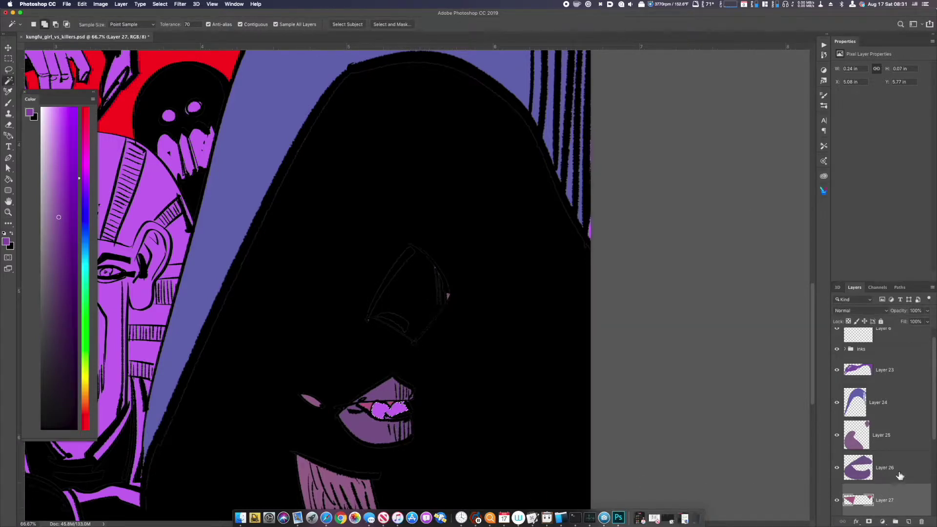
Copy the teeth again from basecolor to a new layer and shift their hue to peach-orange
scroll(933, 449, "down", 3)
left_click(881, 400)
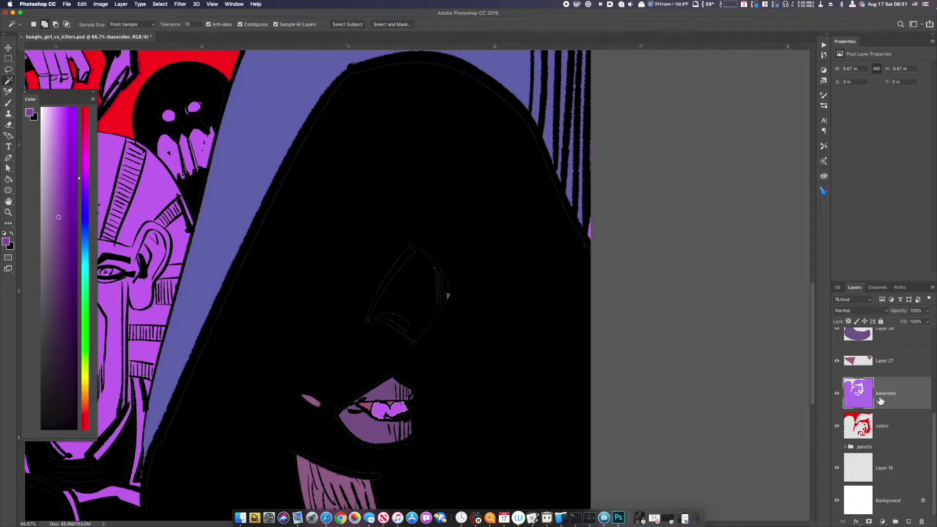
key("super+j")
key("super+u")
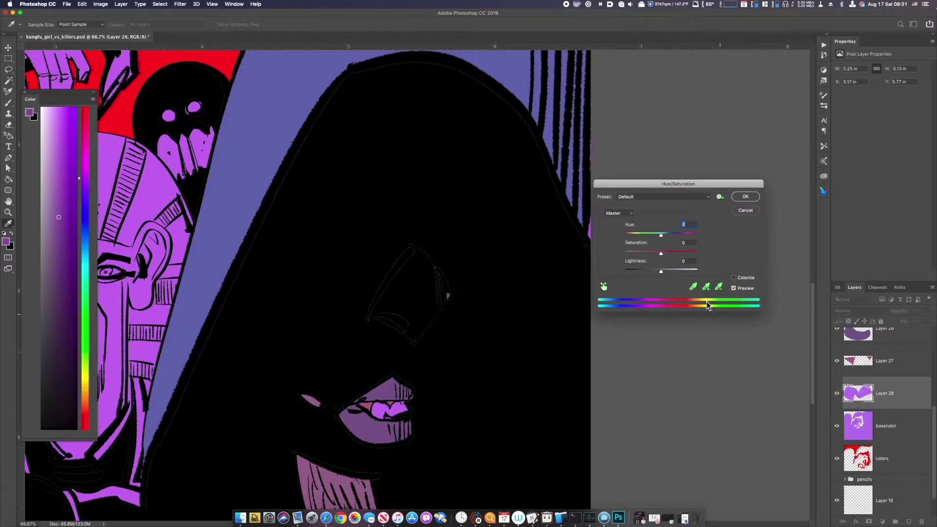
left_click_drag(661, 234, 688, 237)
left_click(745, 197)
key("w")
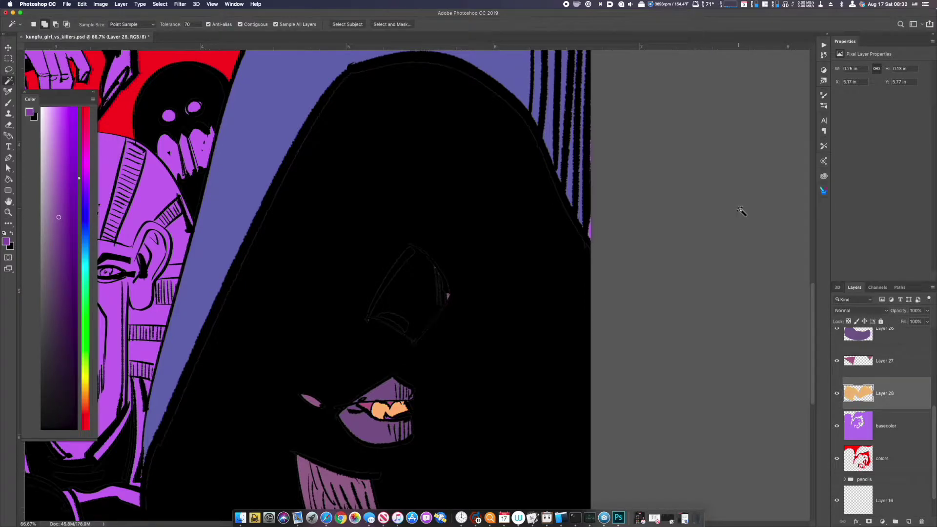
key("super+minus")
key("super+minus")
key("super+minus")
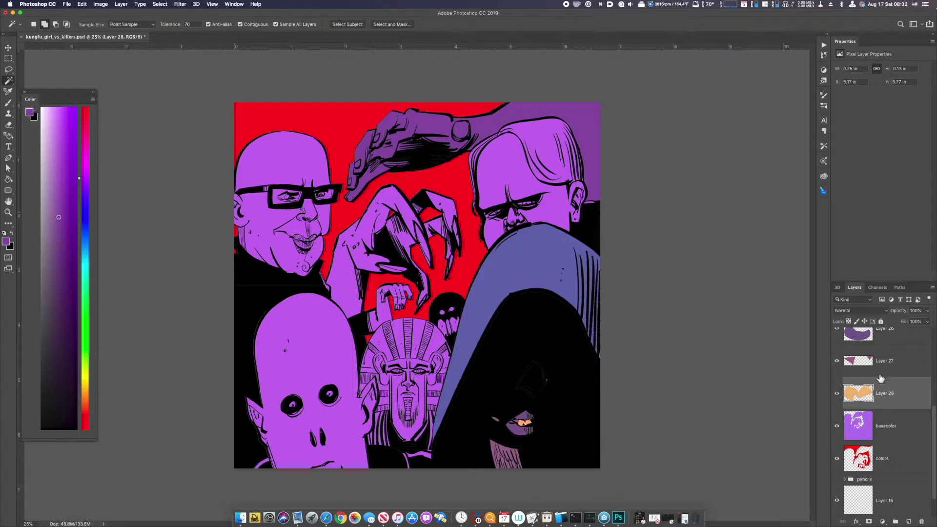
left_click(883, 440)
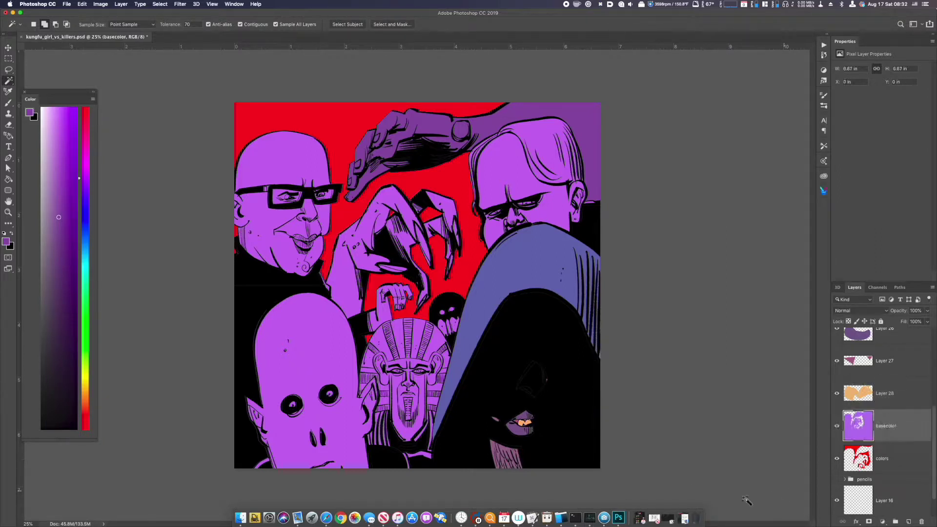
Select the right man's purple face with Magic Wand, adding the eye and ear with Lasso
left_click(516, 186)
key("super+plus")
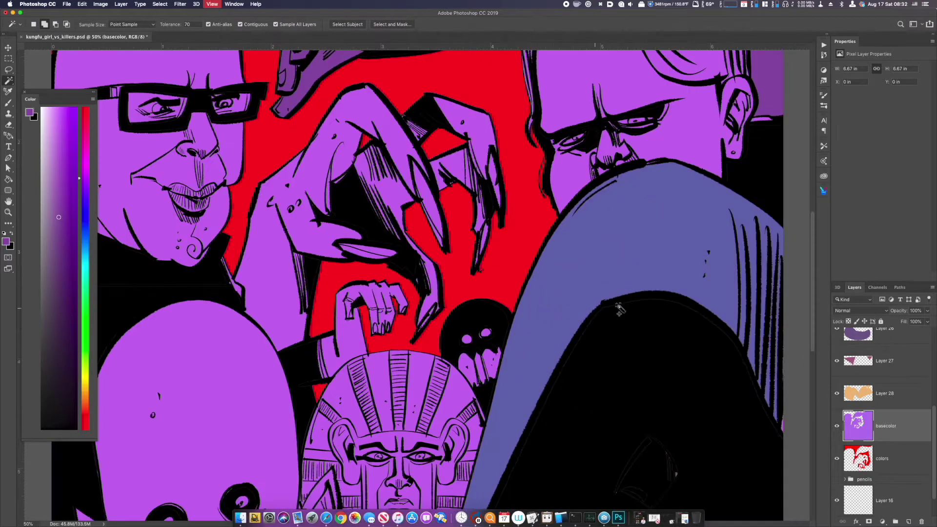
left_click_drag(619, 308, 433, 508)
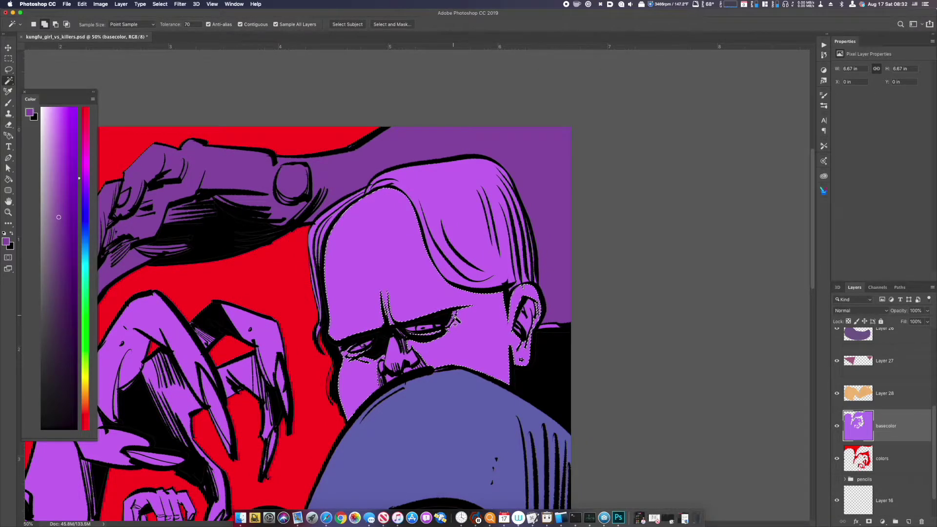
key("l")
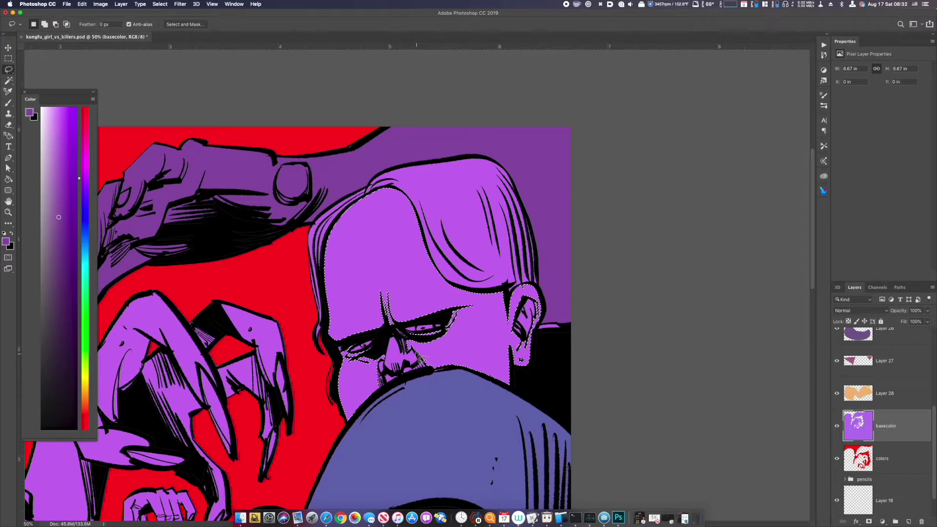
mouse_move(421, 359)
left_mouse_down()
mouse_move(390, 313)
mouse_move(410, 337)
mouse_move(393, 332)
mouse_move(399, 324)
mouse_move(414, 340)
mouse_move(429, 369)
mouse_move(370, 396)
mouse_move(387, 336)
left_mouse_up()
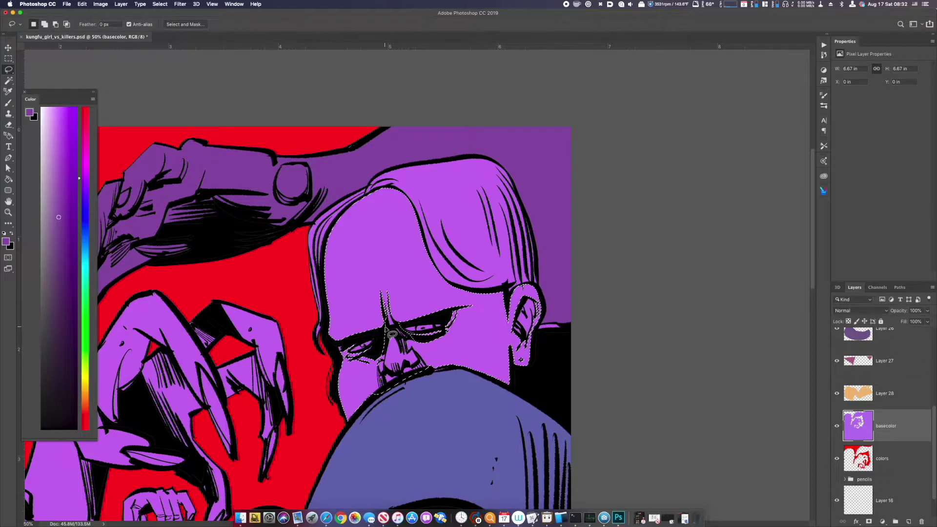
mouse_move(514, 336)
left_mouse_down()
mouse_move(508, 293)
mouse_move(551, 322)
mouse_move(526, 350)
mouse_move(520, 336)
left_mouse_up()
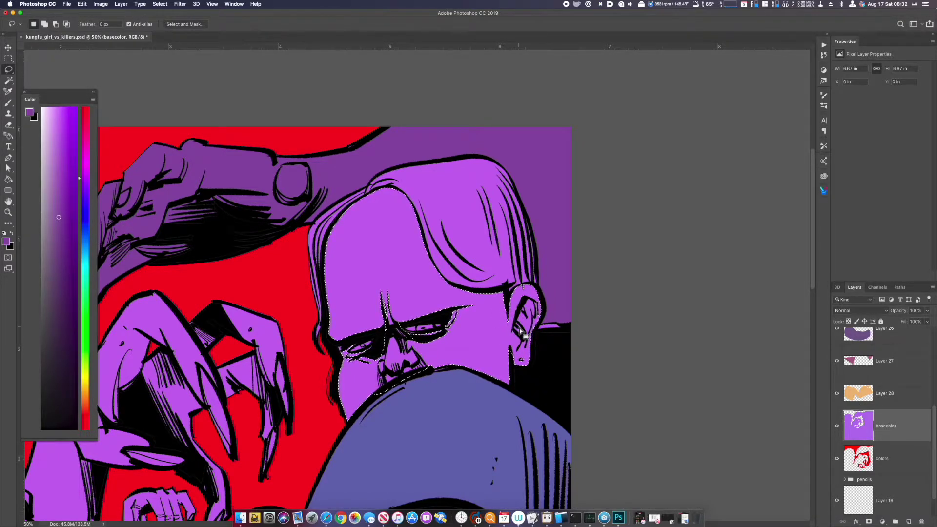
Copy the face selection to a new layer and begin shifting its hue
key("super+j")
key("super+u")
mouse_move(660, 234)
left_mouse_down()
mouse_move(652, 235)
mouse_move(674, 236)
left_mouse_up()
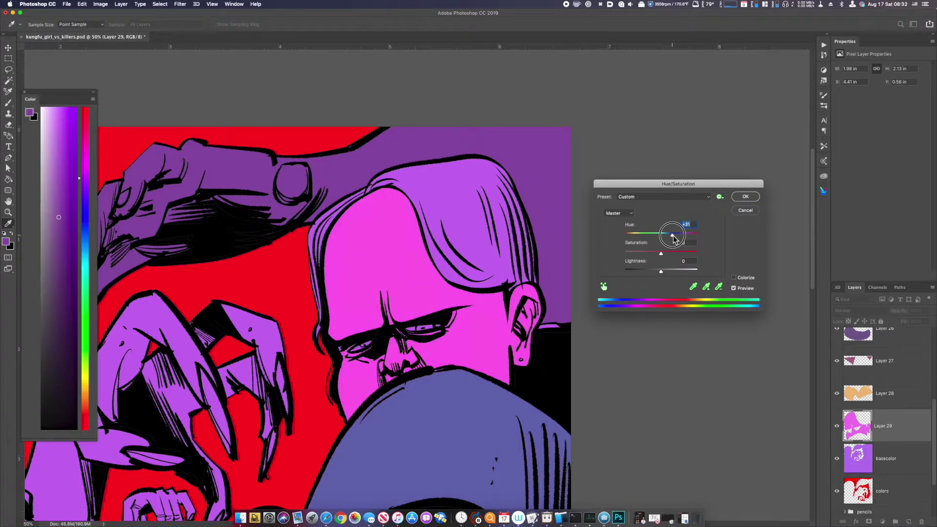
Set the face to Hue +30, Saturation +53, Lightness +45 for a light pink skin tone
left_click(680, 253)
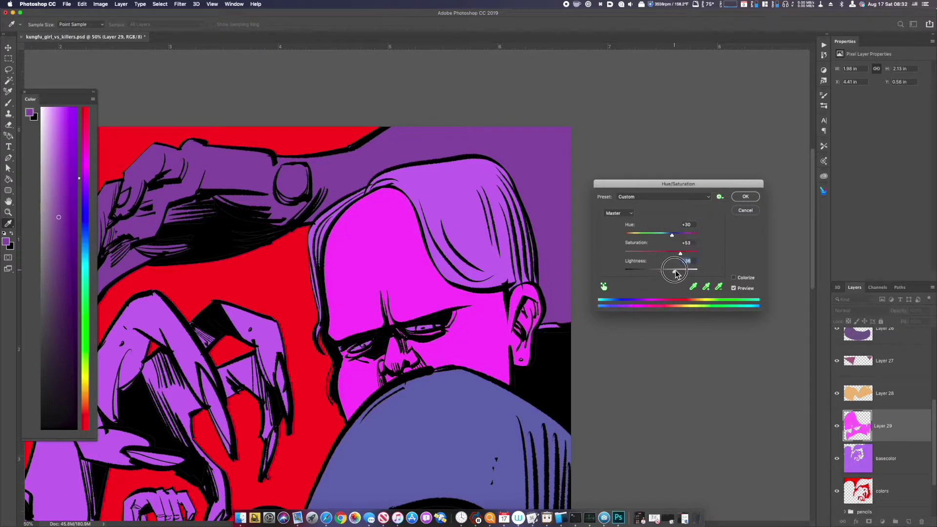
left_click(680, 271)
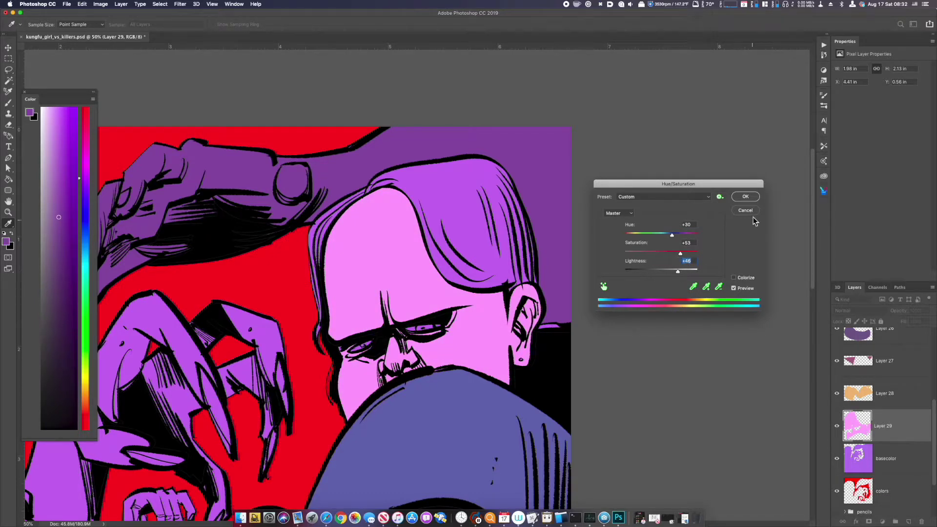
left_click(747, 199)
key("l")
key("super+minus")
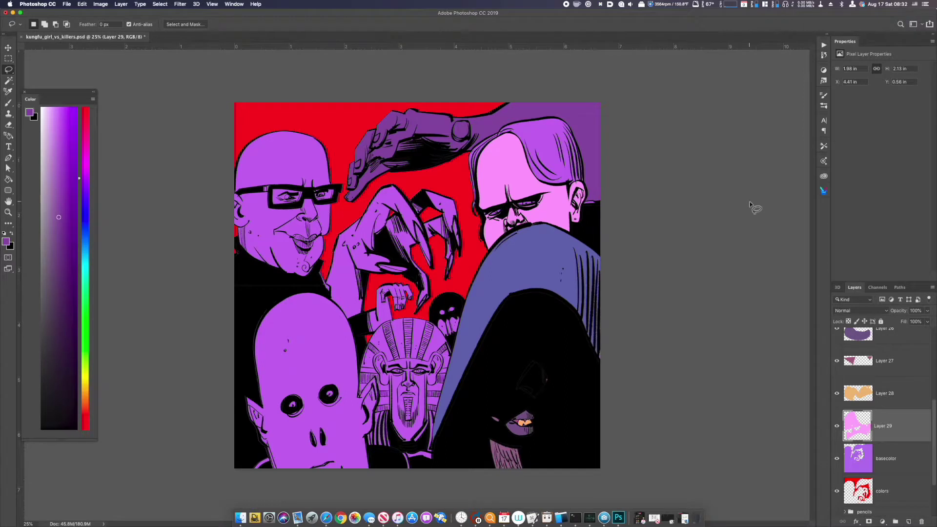
left_click(879, 459)
Select the right man's hair, including the thin strands and right edge, with Magic Wand and Lasso
key("w")
left_click(548, 153)
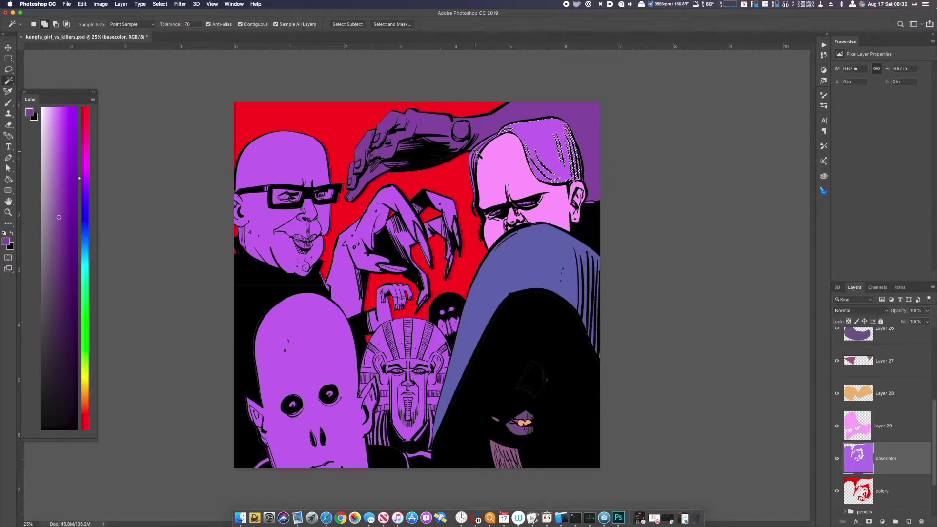
key("super+plus")
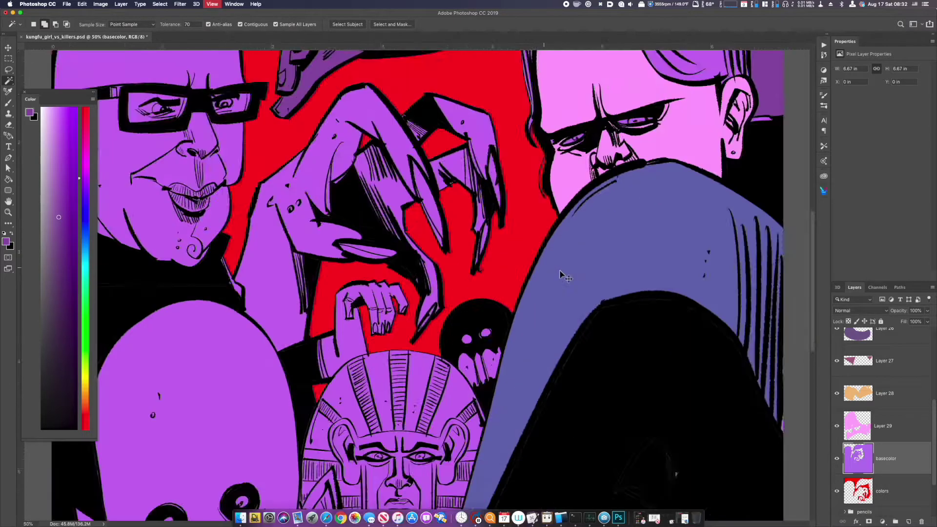
scroll(560, 275, "up", 3)
key("super+plus")
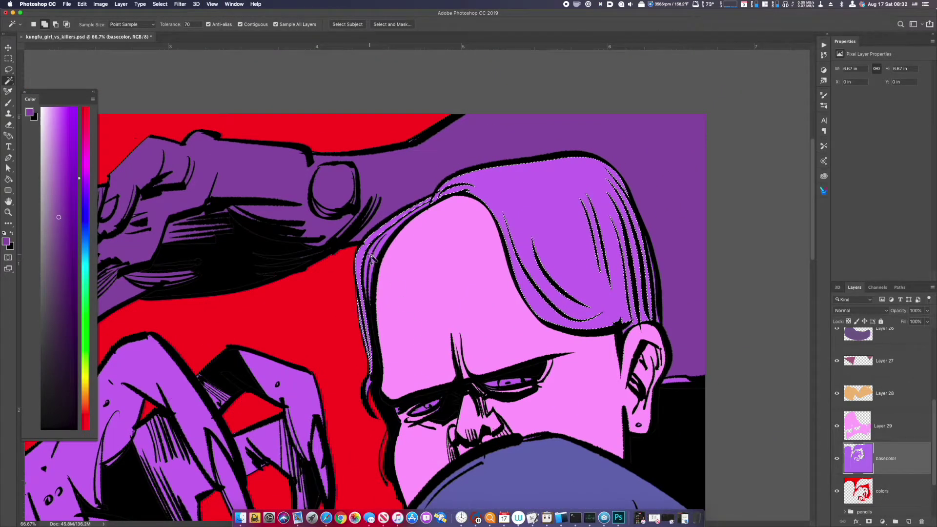
left_click(372, 259, "shift")
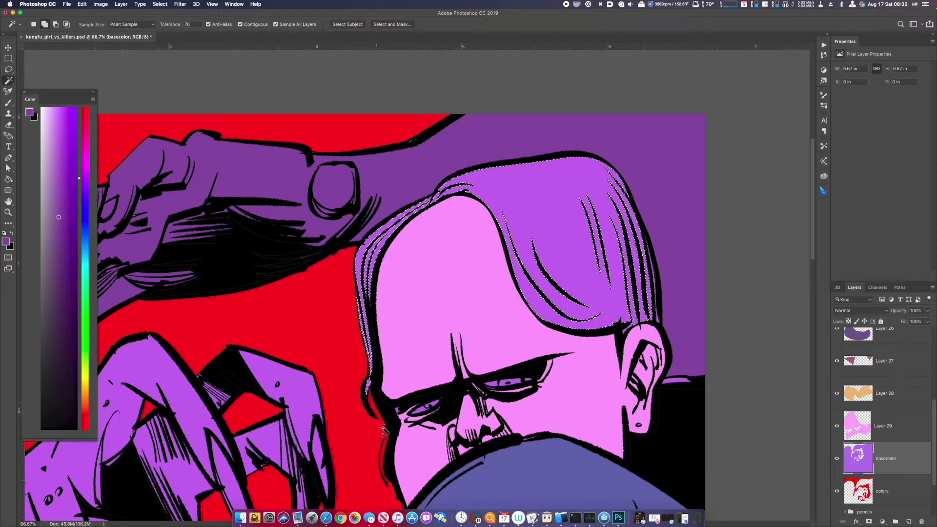
left_click(654, 318, "shift")
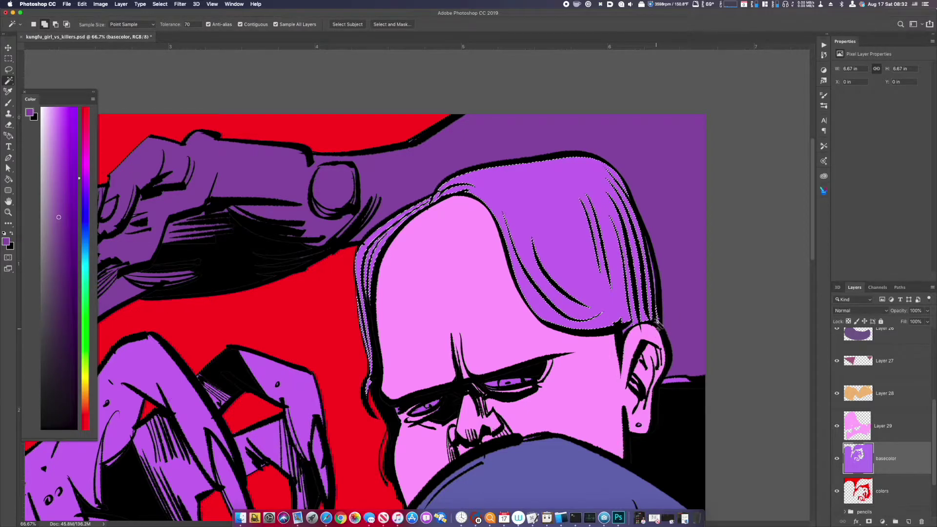
key("l")
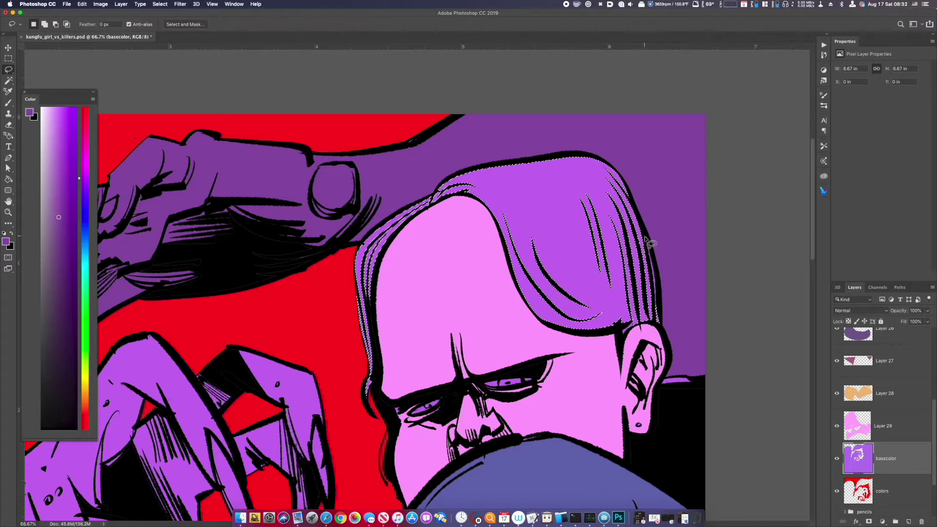
scroll(646, 239, "up", 3)
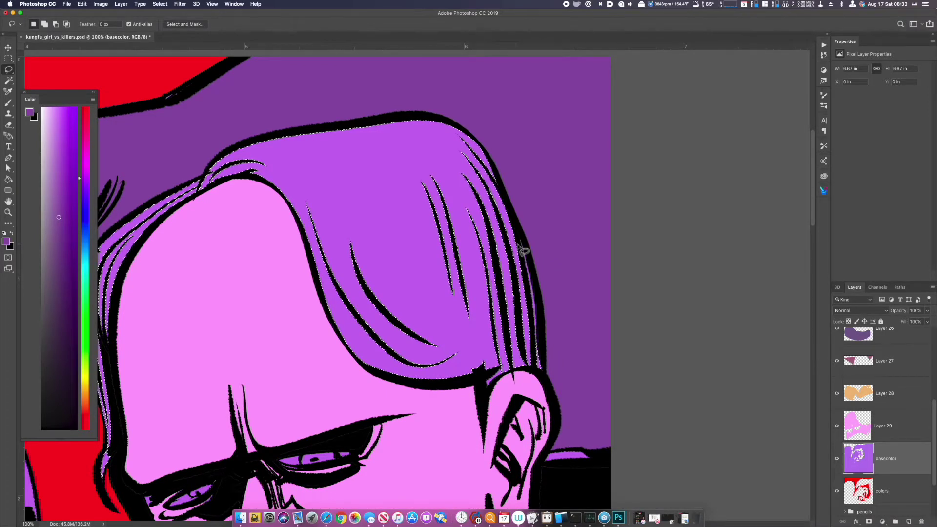
mouse_move(518, 235)
left_mouse_down()
mouse_move(541, 344)
mouse_move(532, 357)
mouse_move(526, 319)
left_mouse_up()
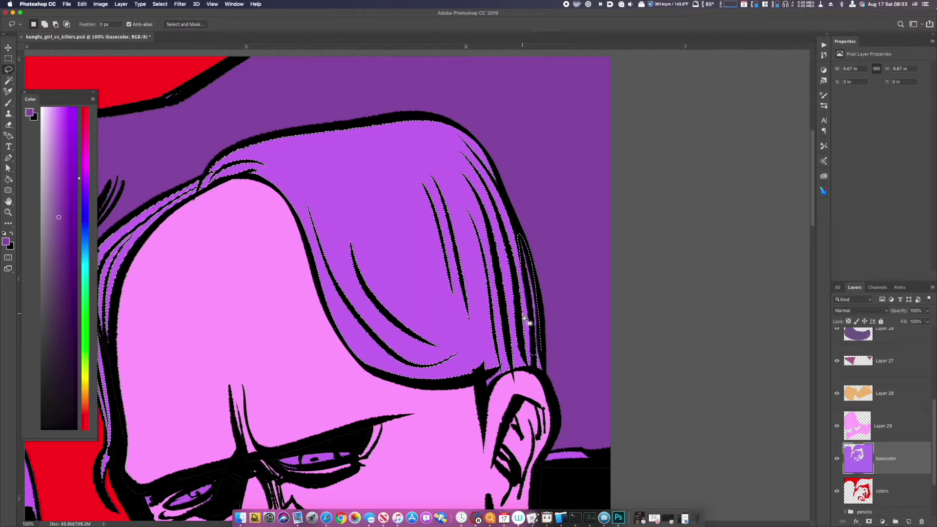
Copy the hair to a new layer and recolour it brownish rose by shifting hue and darkening
key("ctrl+j")
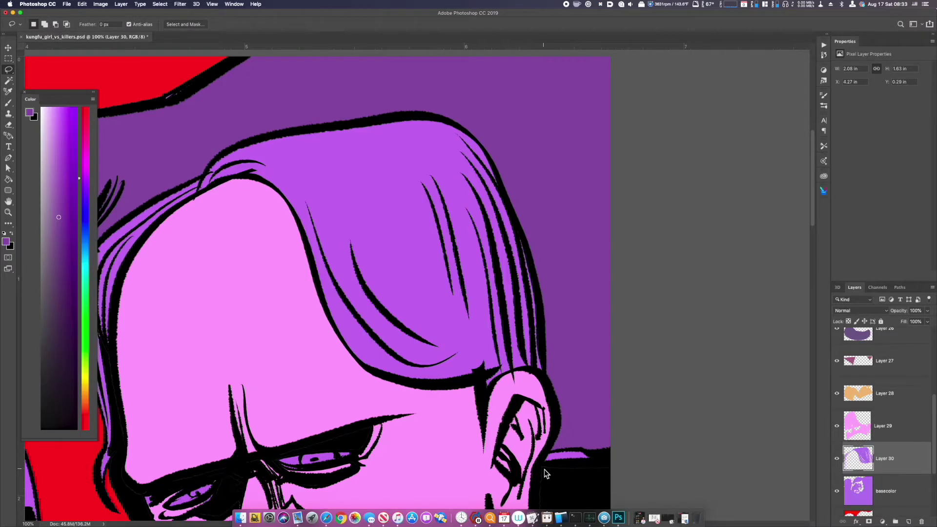
key("ctrl+u")
left_click_drag(661, 234, 651, 276)
left_click(747, 197)
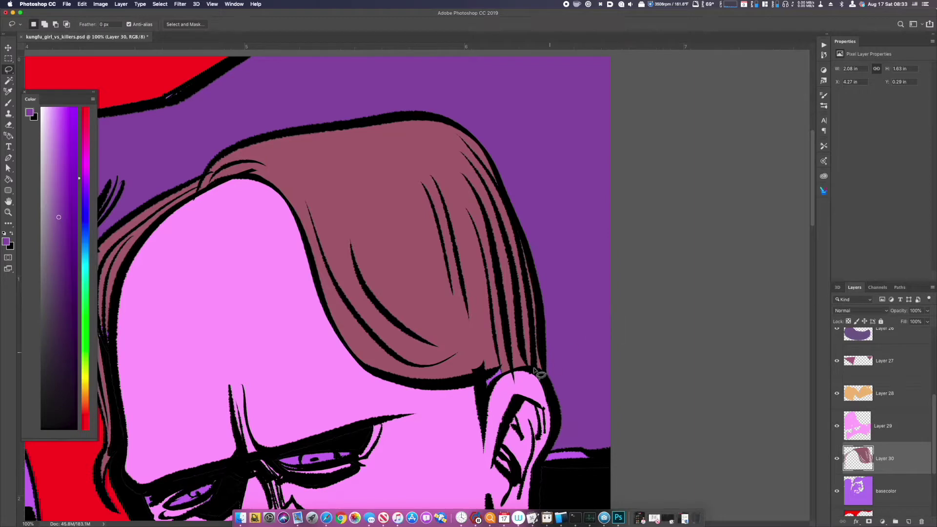
Sample the new brown hair colour with the eyedropper and zoom out to the whole scene
key("i")
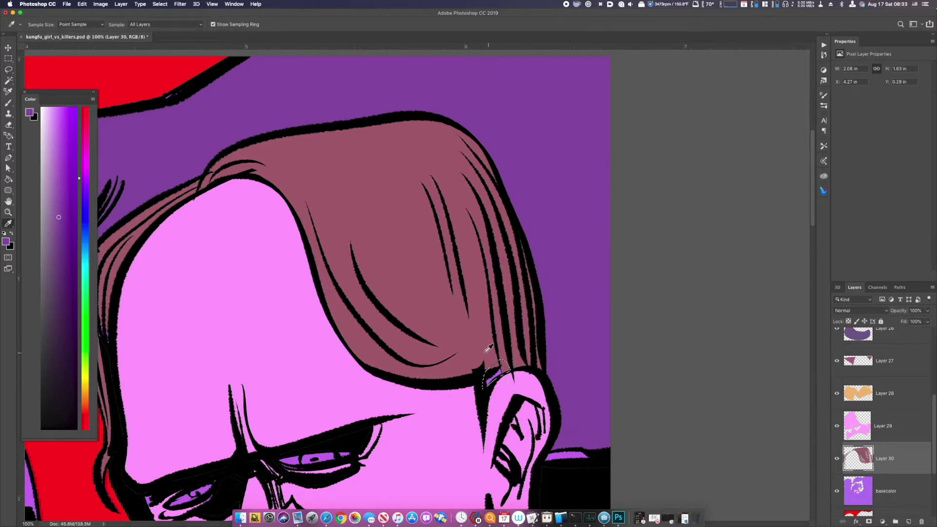
left_click(494, 361)
key("super+minus")
key("super+minus")
key("super+minus")
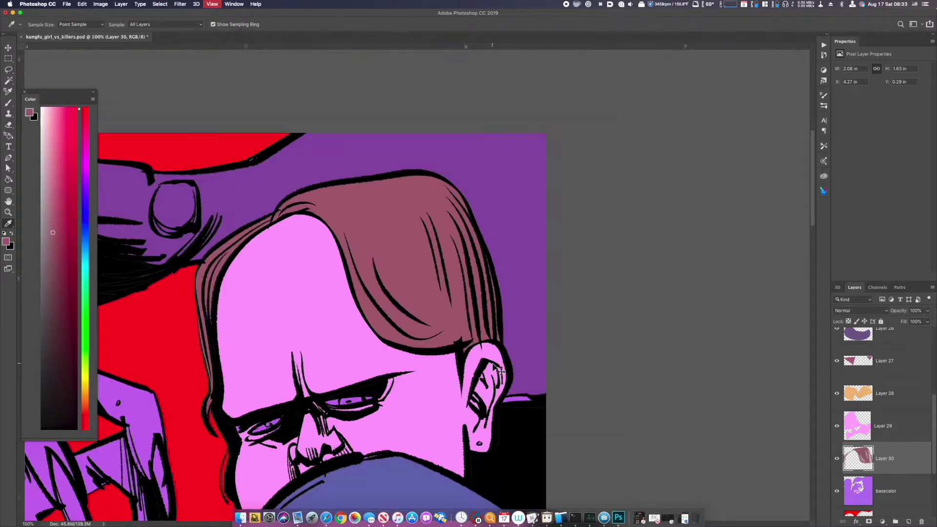
Magic Wand the man's eyes, copy them to a new layer and shift their hue
key("w")
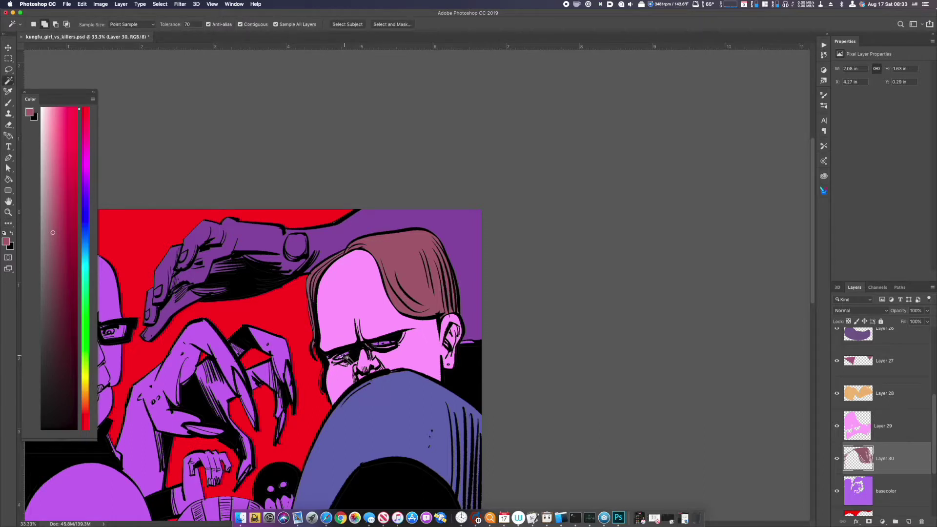
left_click(396, 344)
key("super+j")
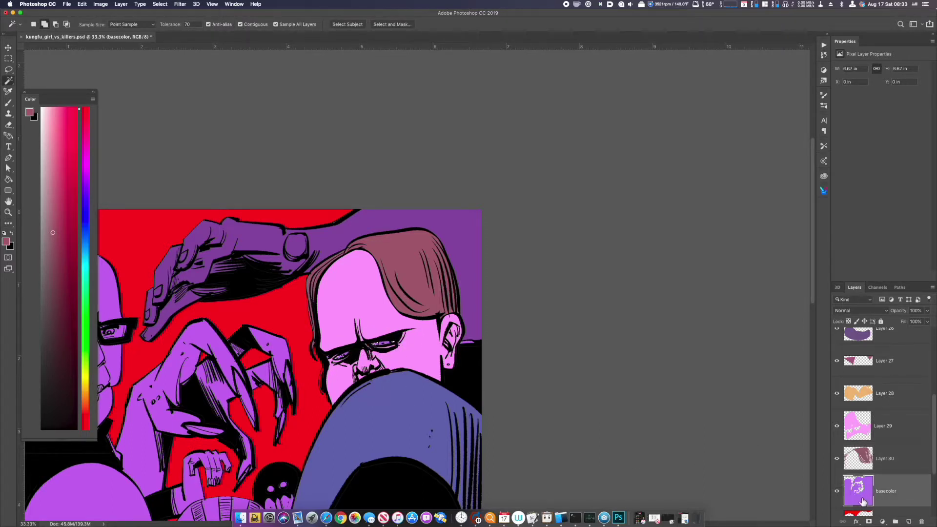
key("super+u")
left_click_drag(661, 234, 663, 254)
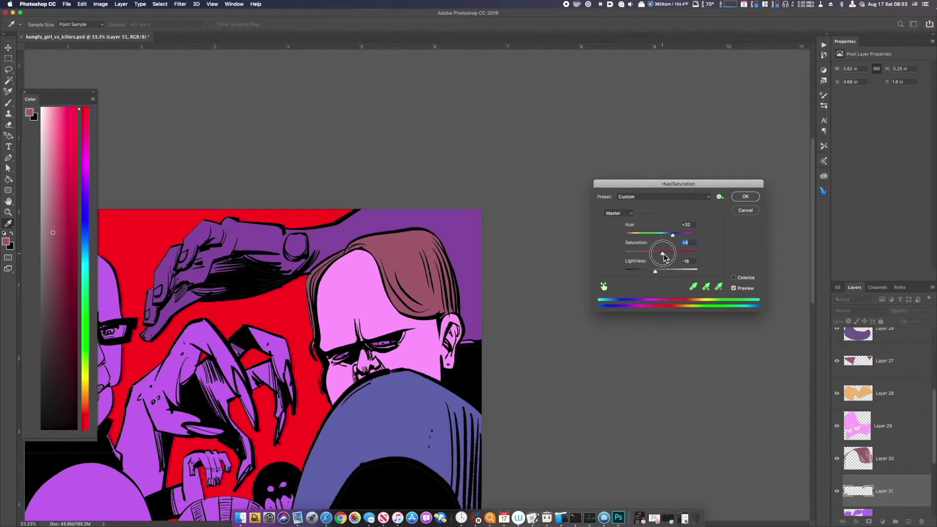
left_click(746, 197)
key("w")
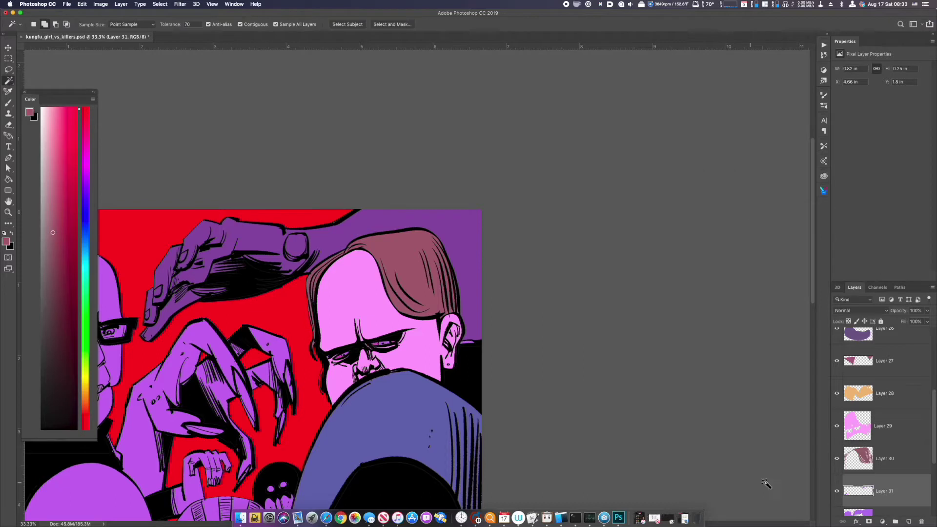
Copy the eye area from basecolor and make it blue with Hue -57 and Lightness +21
left_click(871, 508)
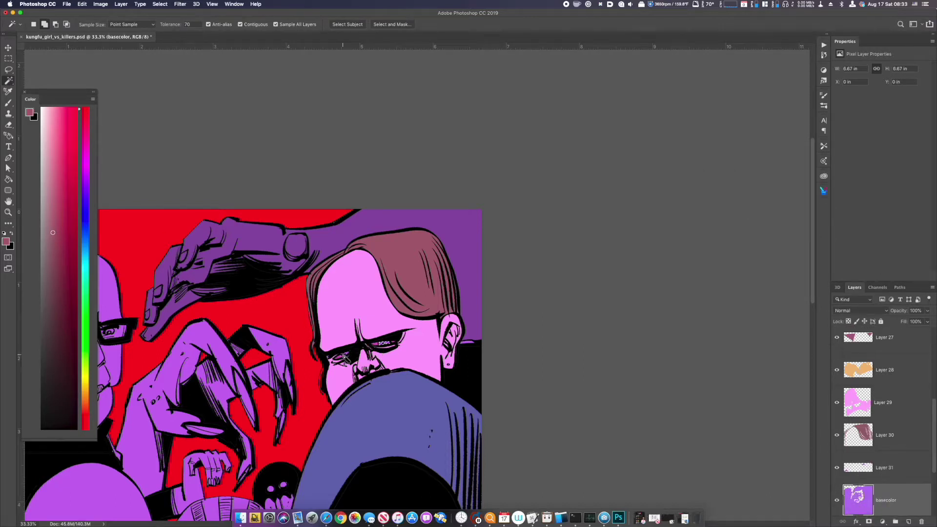
key("super+j")
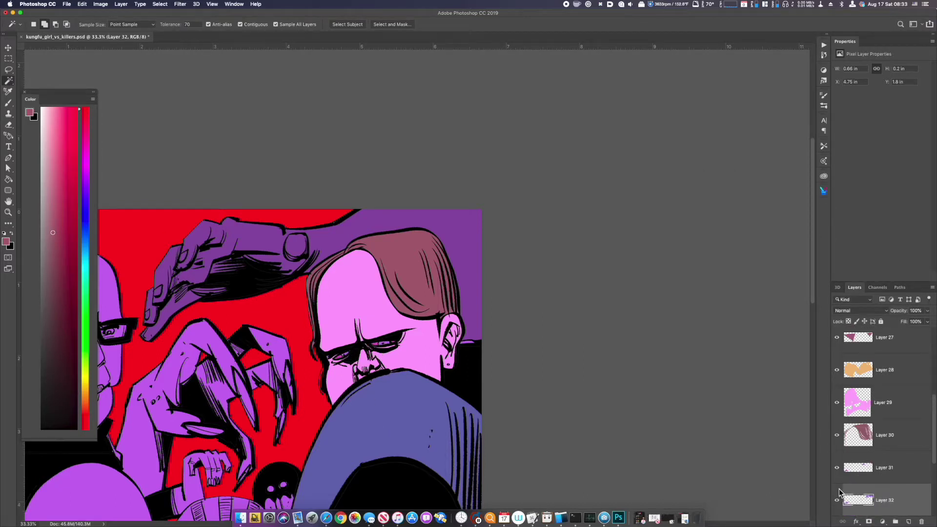
key("super+u")
left_click_drag(660, 234, 642, 234)
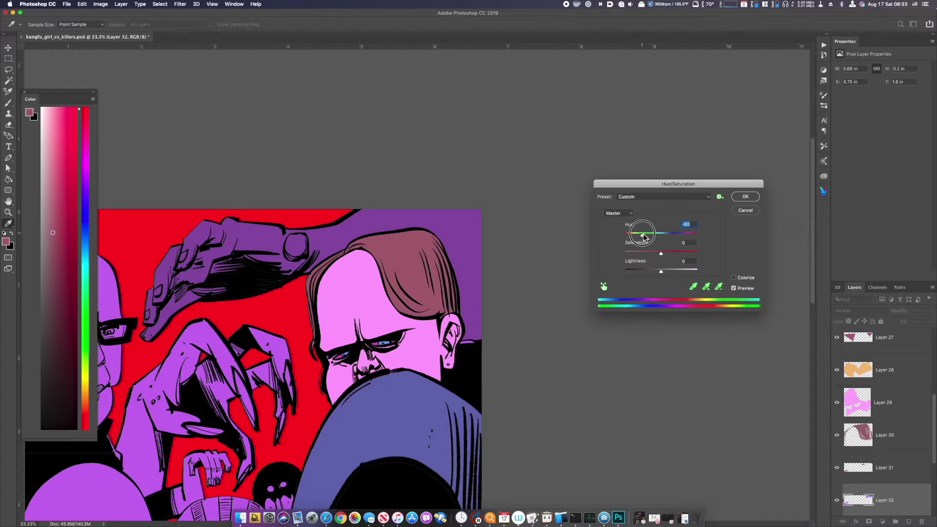
left_click_drag(661, 271, 669, 273)
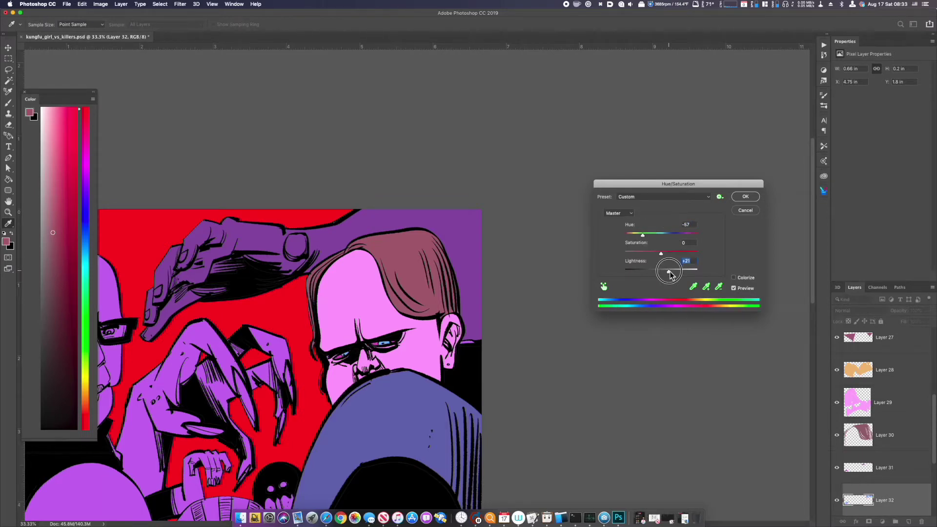
left_click(742, 197)
key("w")
key("super+minus")
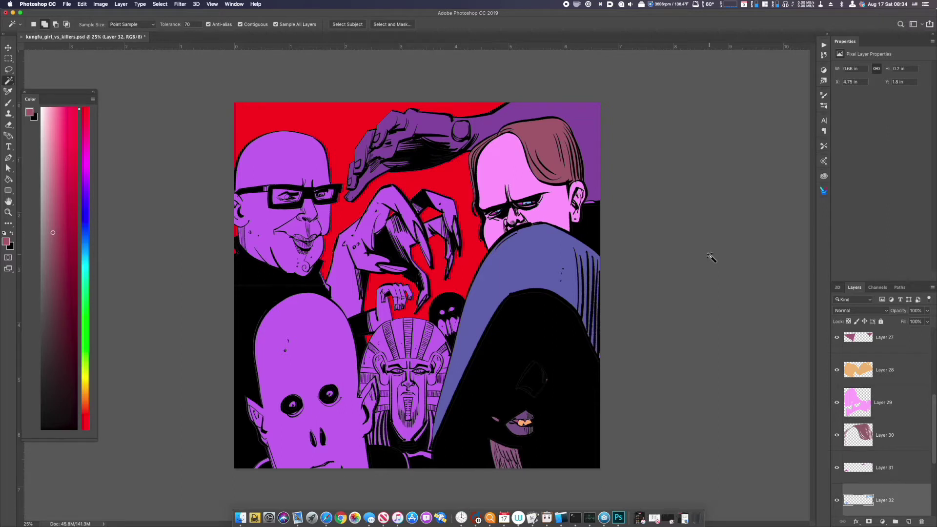
scroll(927, 481, "down", 5)
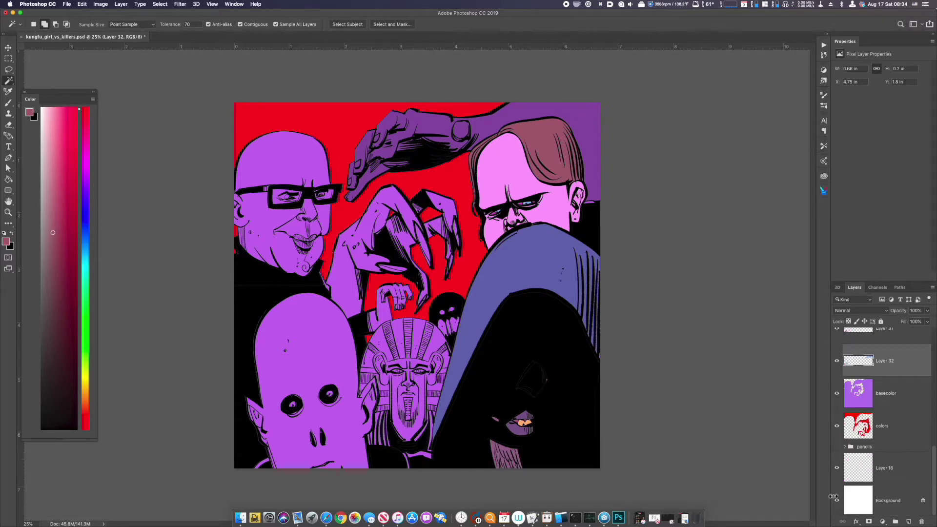
Copy the lower-left bald figure from basecolor and recolour it olive (Hue +143, Saturation -31, Lightness -20)
left_click(876, 401)
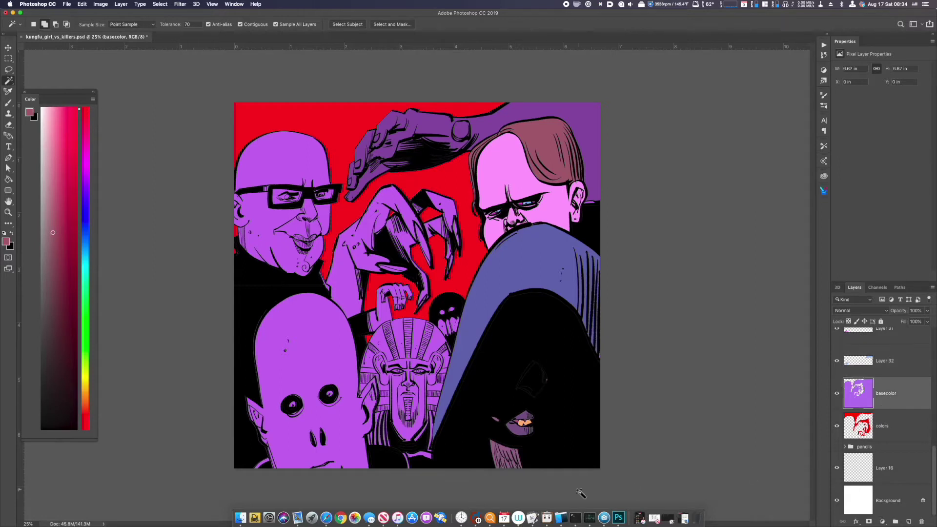
left_click(342, 372)
left_click(253, 421)
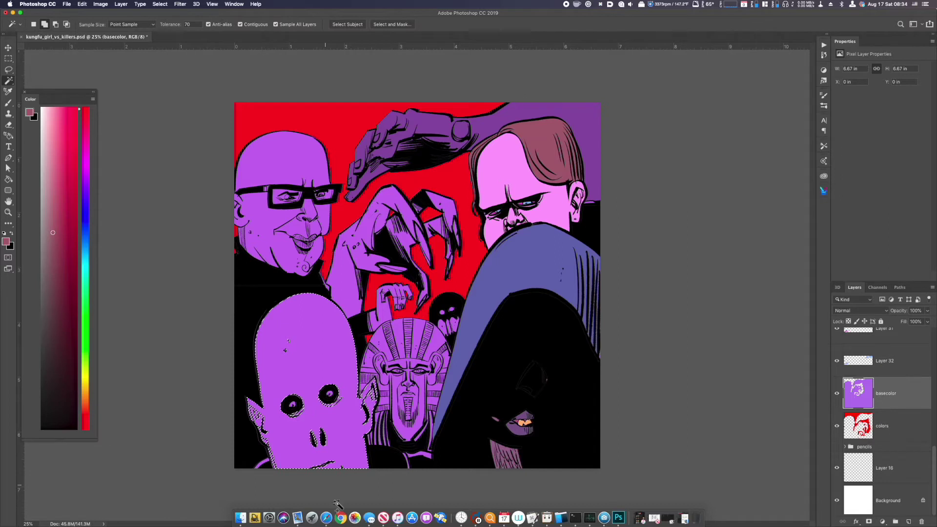
key("ctrl+j")
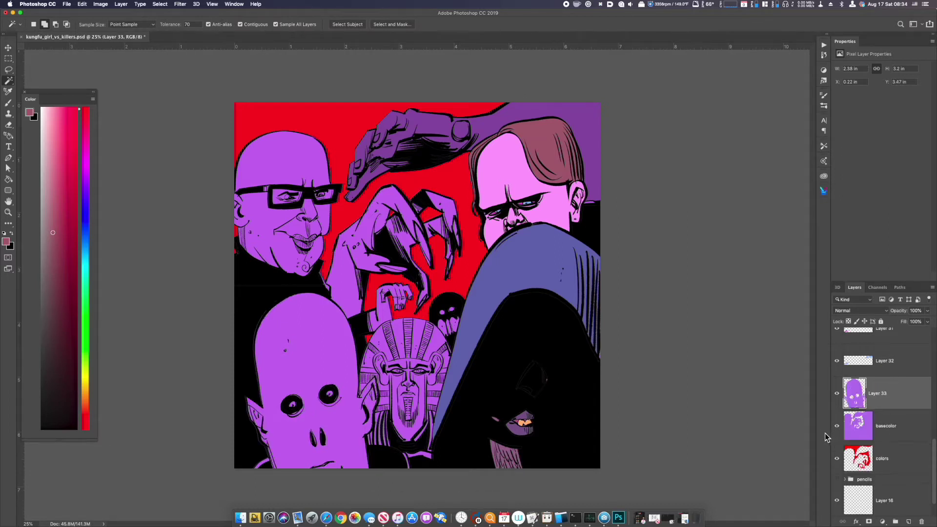
key("ctrl+u")
left_click_drag(654, 236, 655, 272)
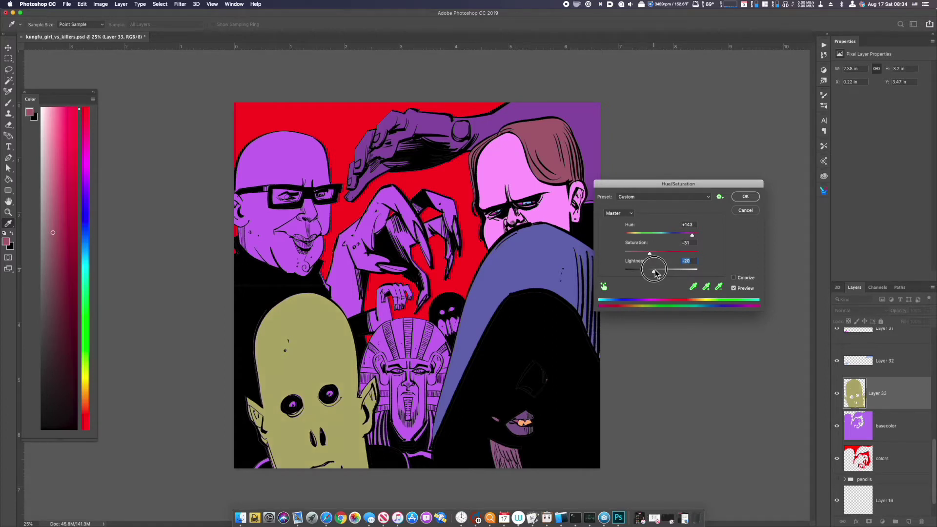
left_click(745, 197)
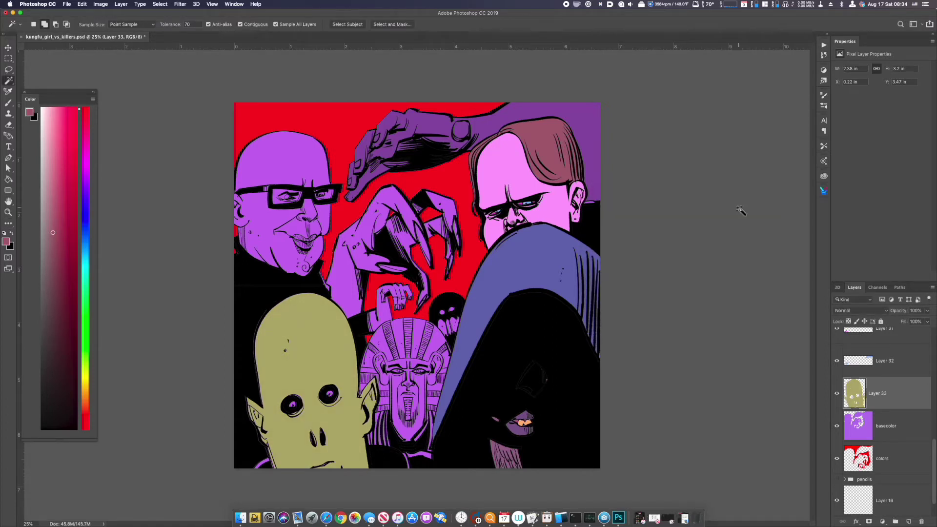